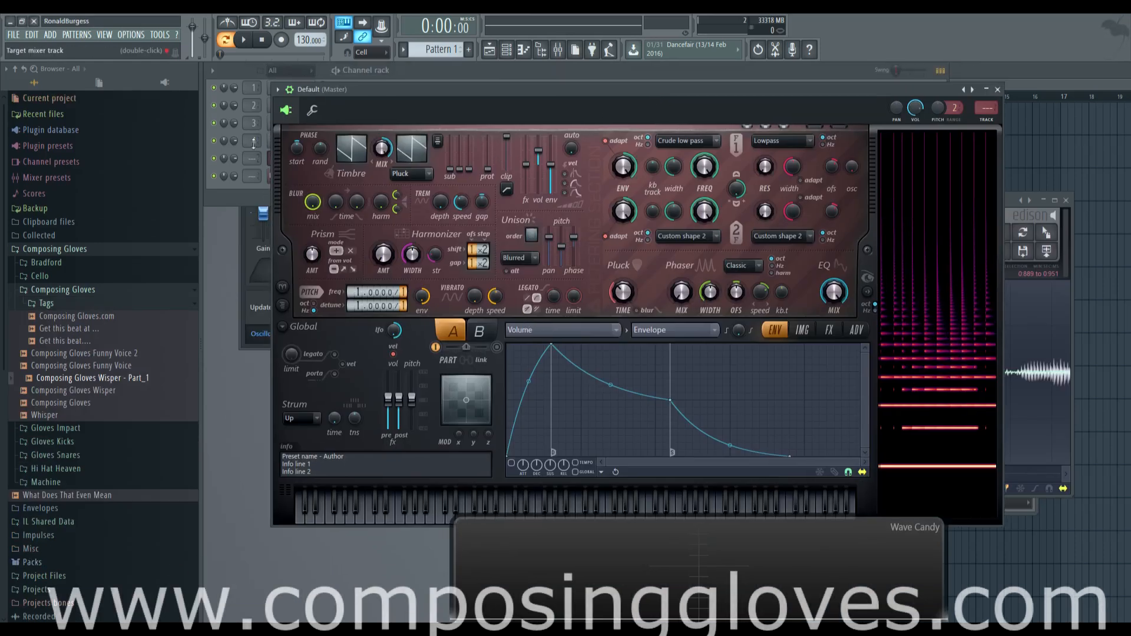
Load the Default preset in the Harmor synthesizer.
{"action": "right_click", "coordinate": [972, 87]}
{"action": "left_click", "coordinate": [906, 94]}
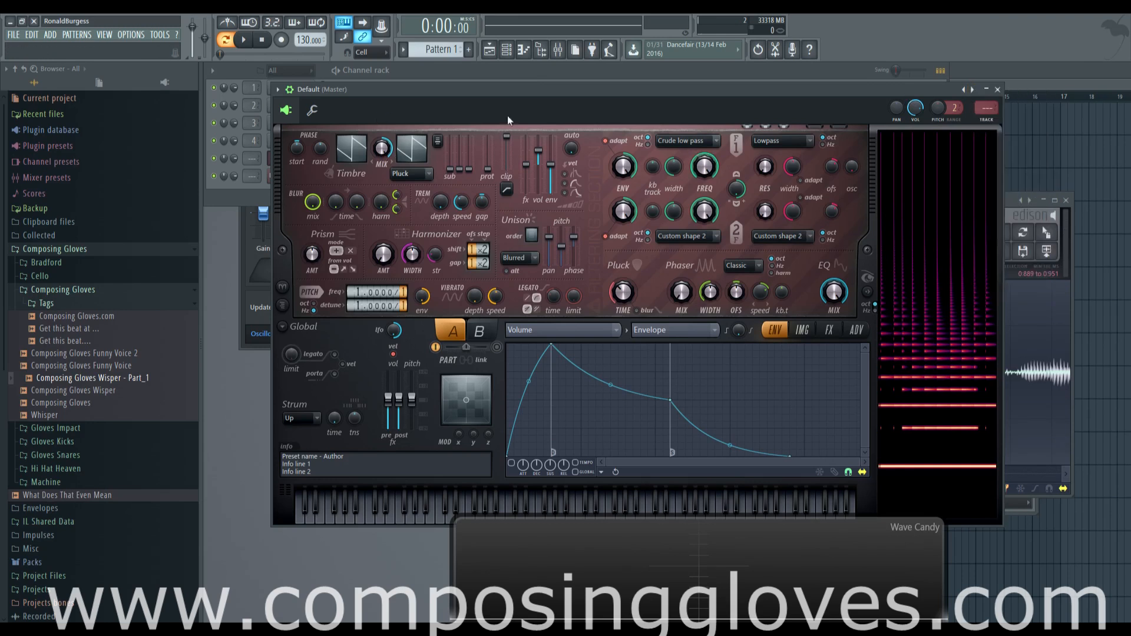
{"action": "right_click", "coordinate": [972, 88]}
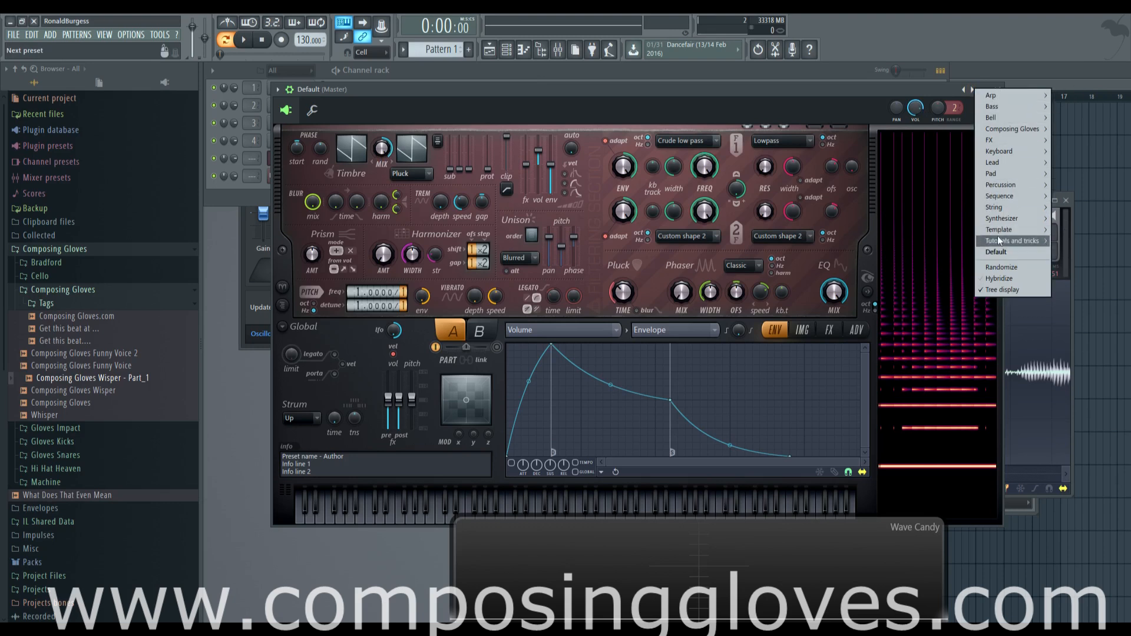
{"action": "left_click", "coordinate": [1024, 252]}
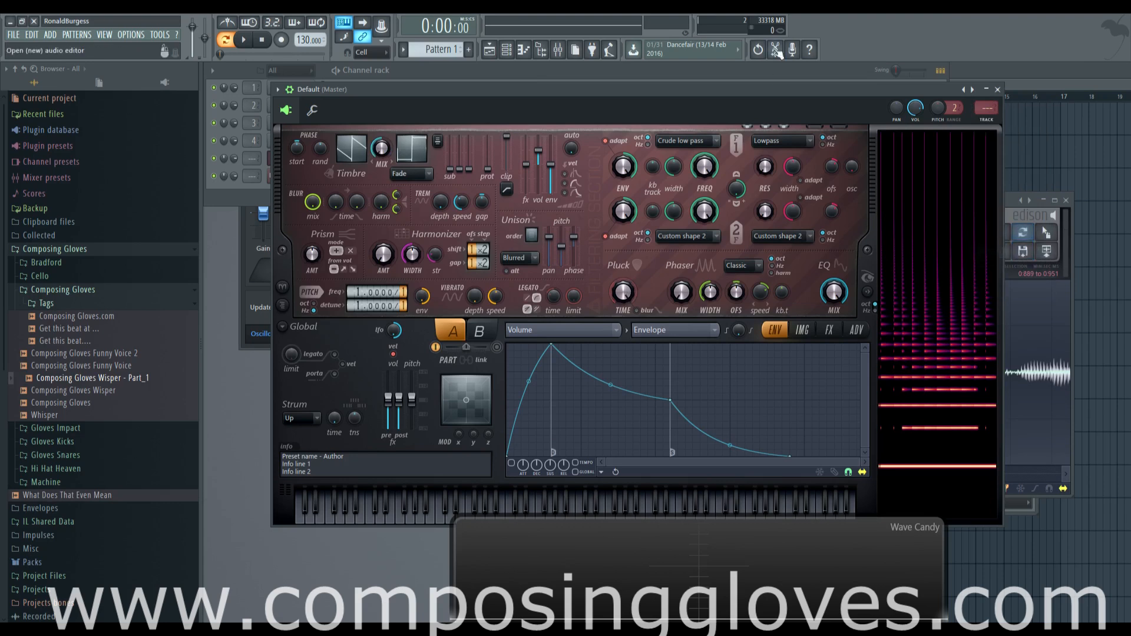
Browse the Harmor preset categories, including the Bass presets under Composing Gloves, without loading one.
{"action": "left_click", "coordinate": [973, 90]}
{"action": "left_click", "coordinate": [965, 90]}
{"action": "right_click", "coordinate": [973, 90]}
{"action": "left_click", "coordinate": [607, 107]}
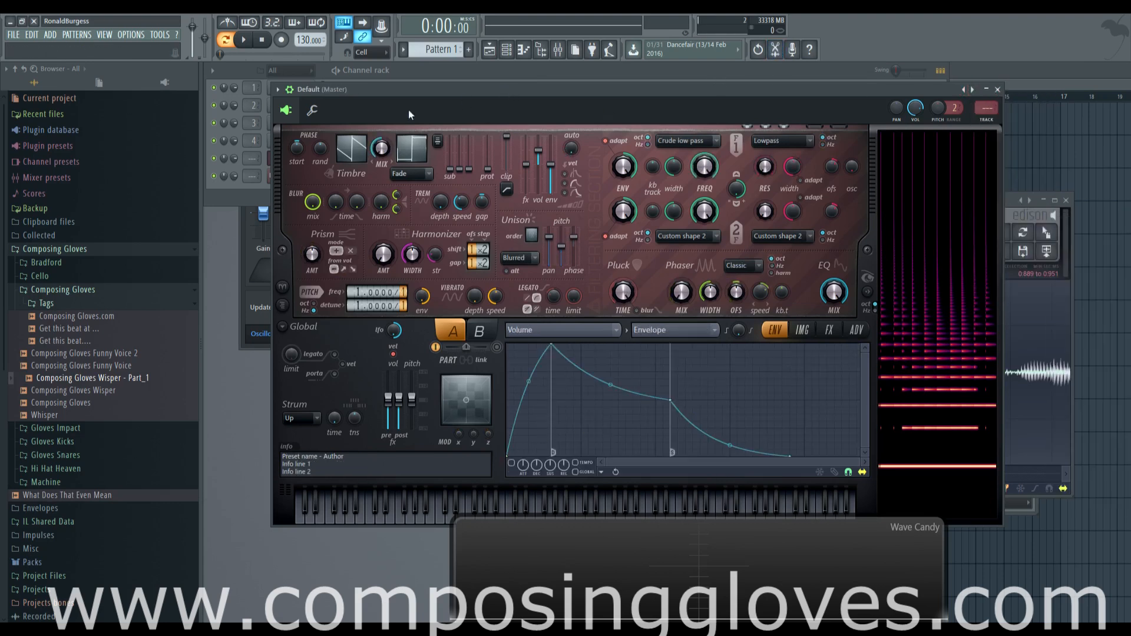
{"action": "left_click", "coordinate": [276, 89]}
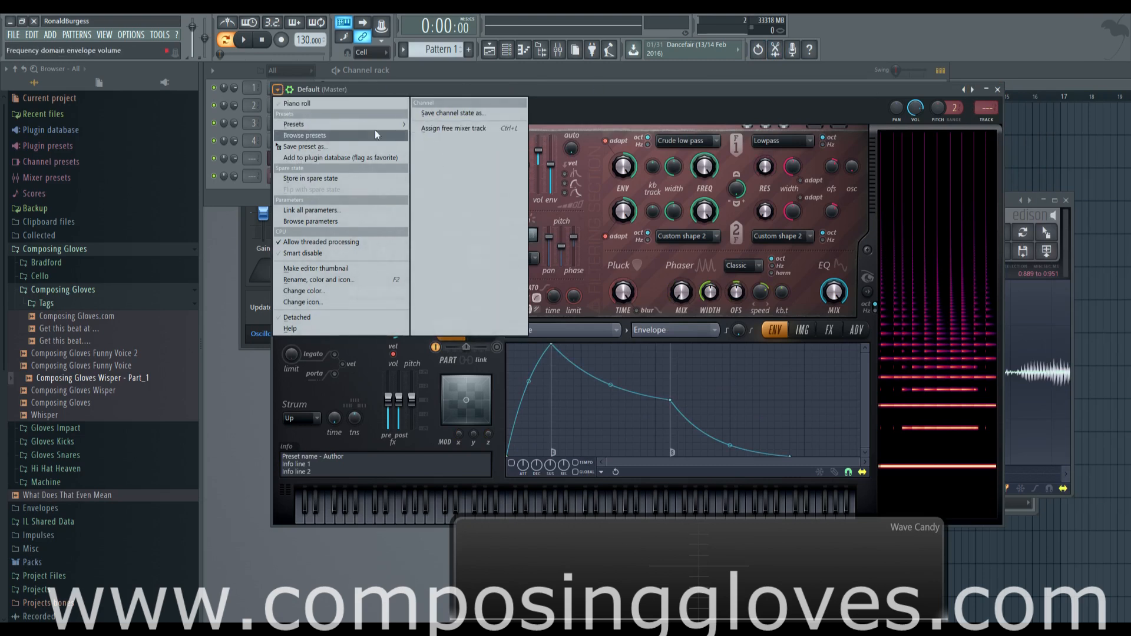
{"action": "mouse_move", "coordinate": [369, 126]}
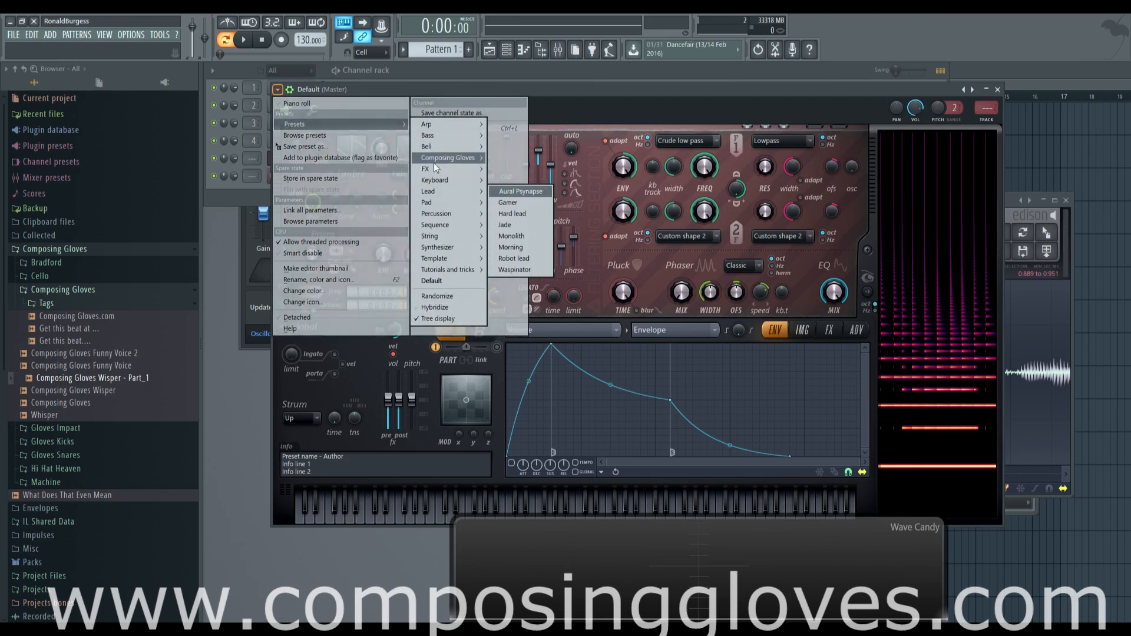
{"action": "mouse_move", "coordinate": [439, 159]}
{"action": "mouse_move", "coordinate": [532, 159]}
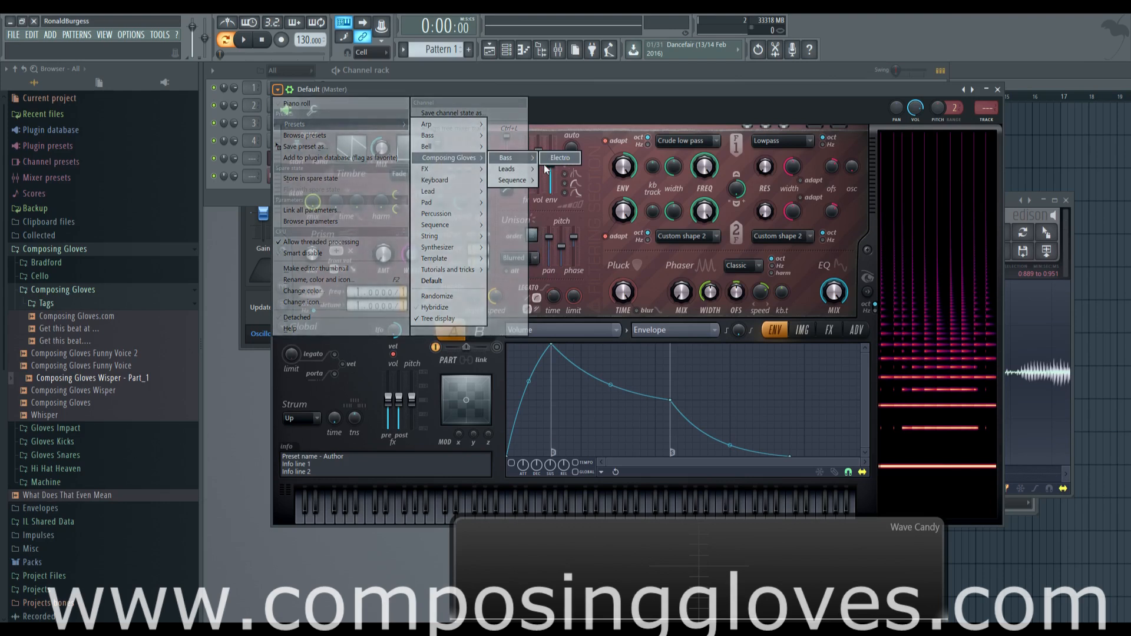
{"action": "left_click_drag", "start_coordinate": [666, 89], "coordinate": [638, 86]}
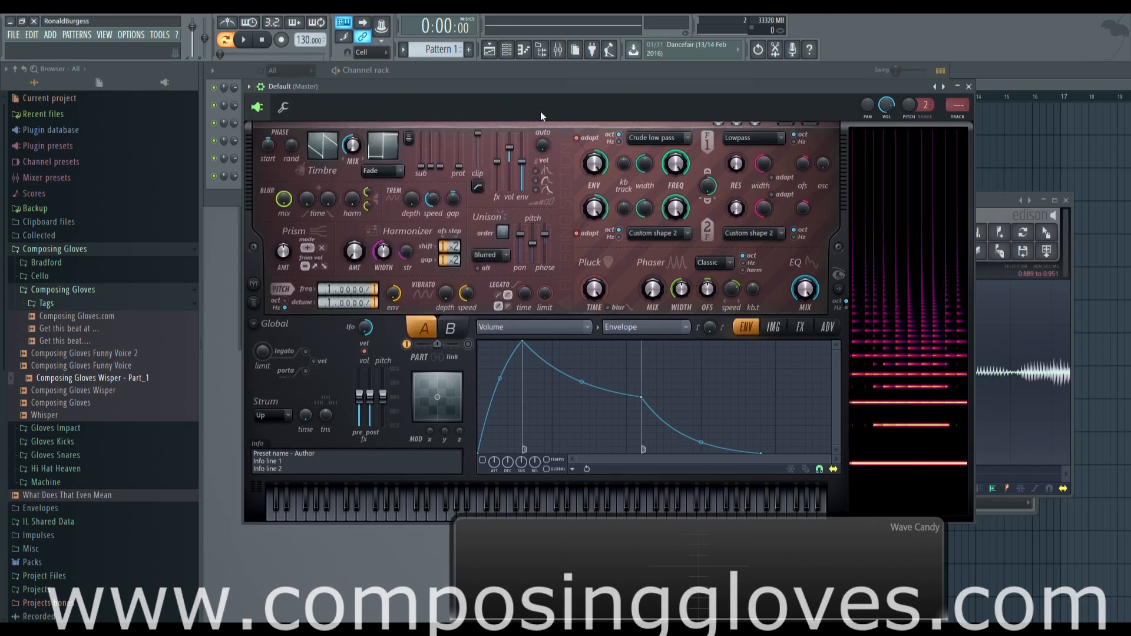
Play a test note, cycle the visual feedback display through its sizes to the narrow spectral display, and reposition the Harmor window.
{"action": "key", "text": "c"}
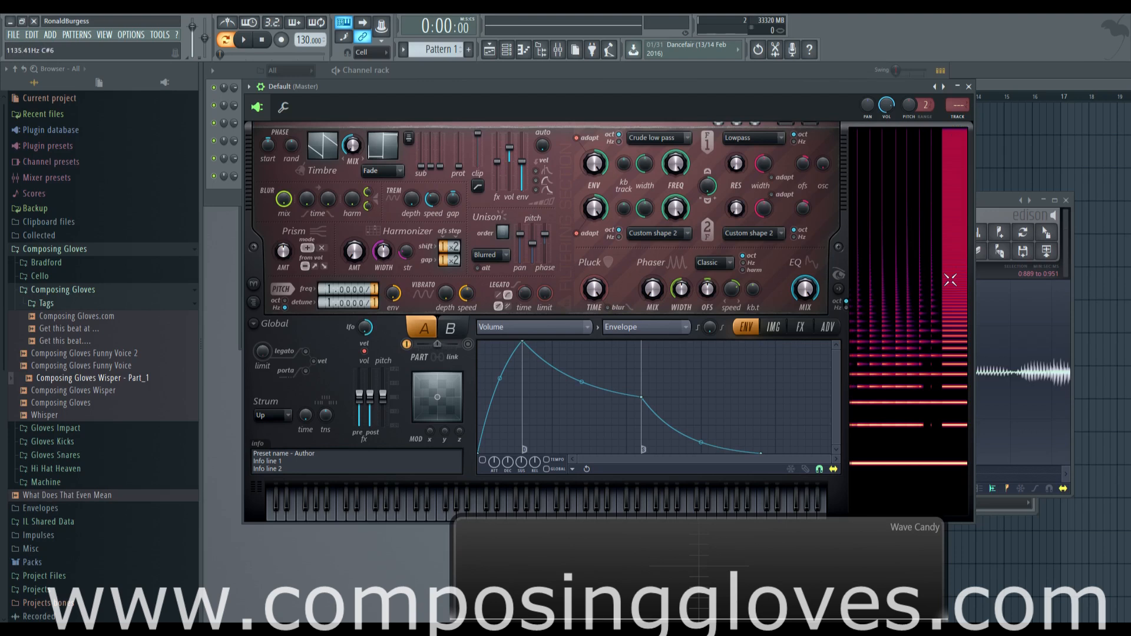
{"action": "left_click", "coordinate": [839, 290]}
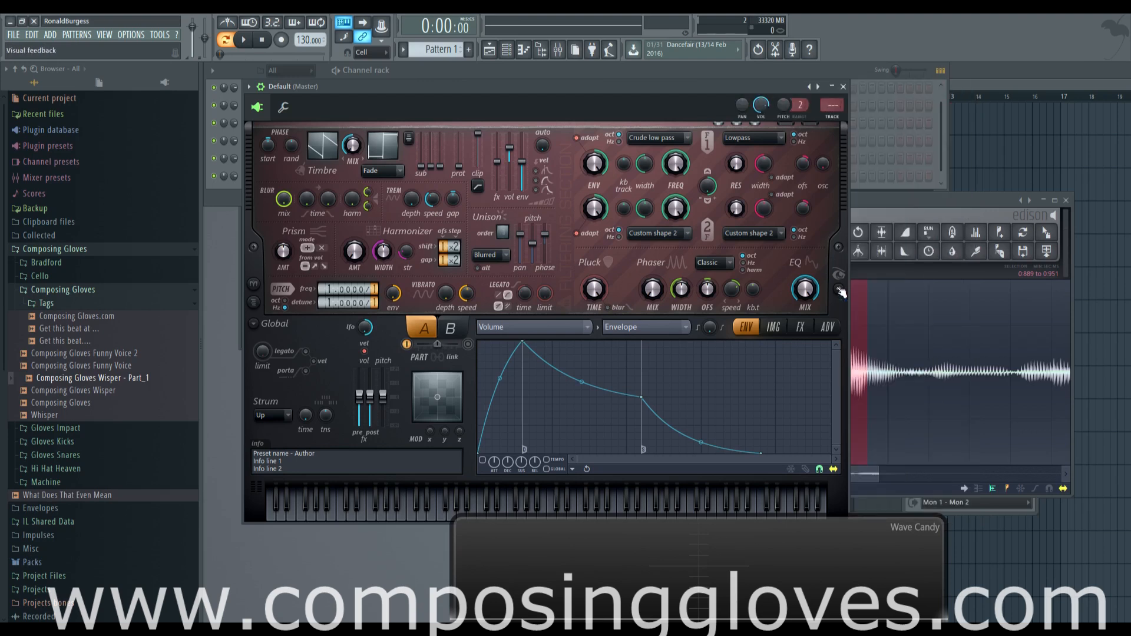
{"action": "left_click", "coordinate": [840, 292]}
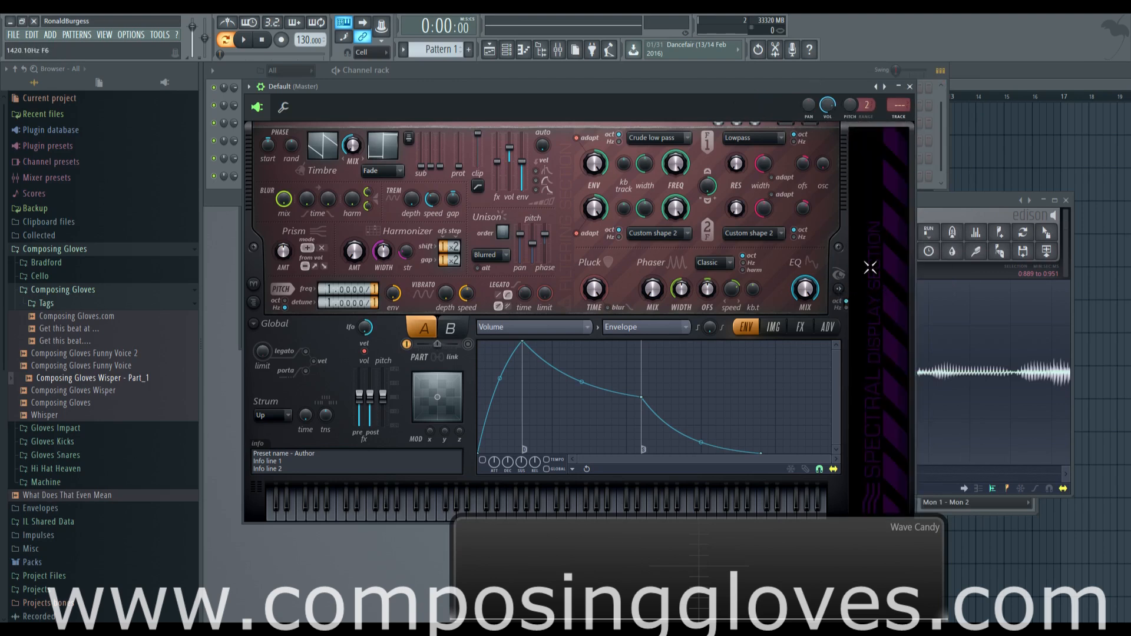
{"action": "left_click", "coordinate": [839, 291]}
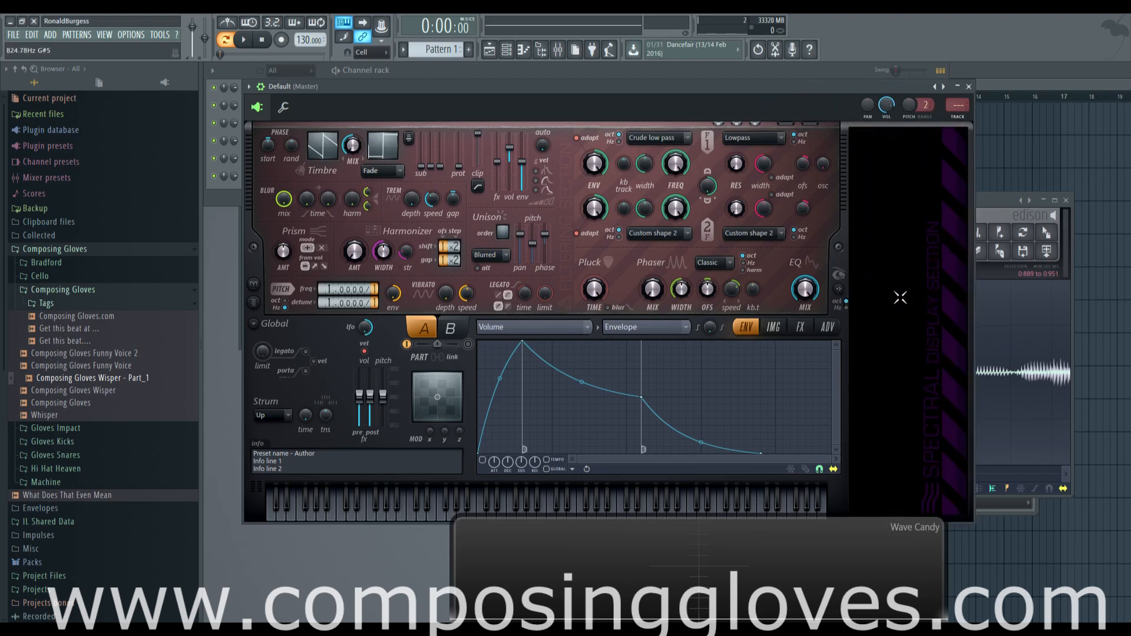
{"action": "left_click", "coordinate": [840, 290]}
{"action": "left_click", "coordinate": [840, 291]}
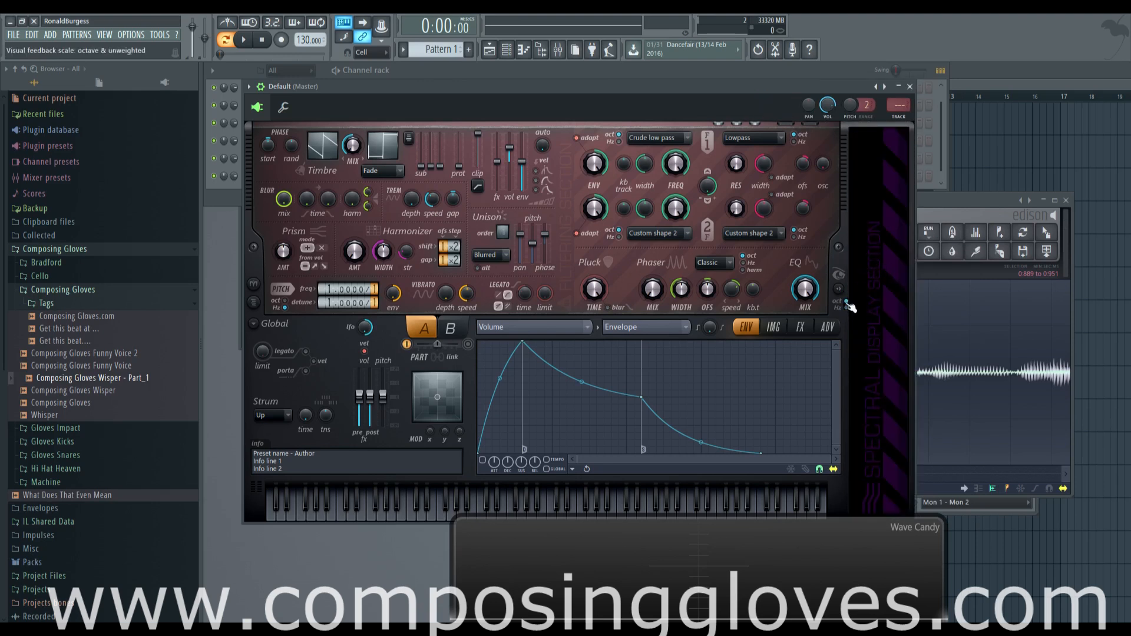
{"action": "left_click_drag", "start_coordinate": [636, 88], "coordinate": [675, 61]}
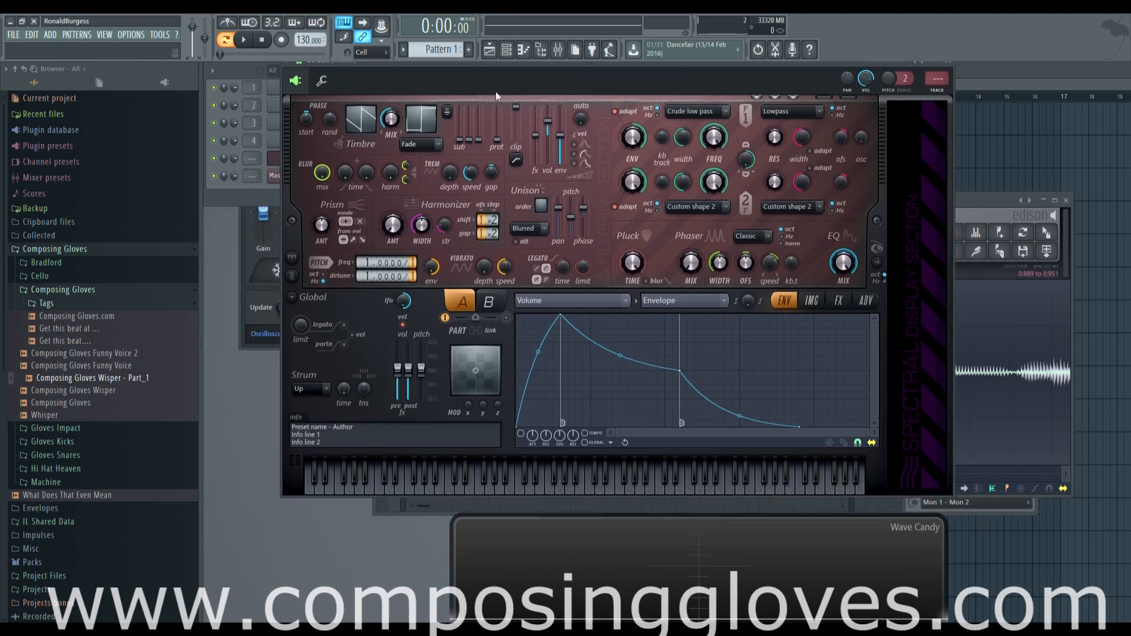
{"action": "left_click_drag", "start_coordinate": [493, 66], "coordinate": [492, 74]}
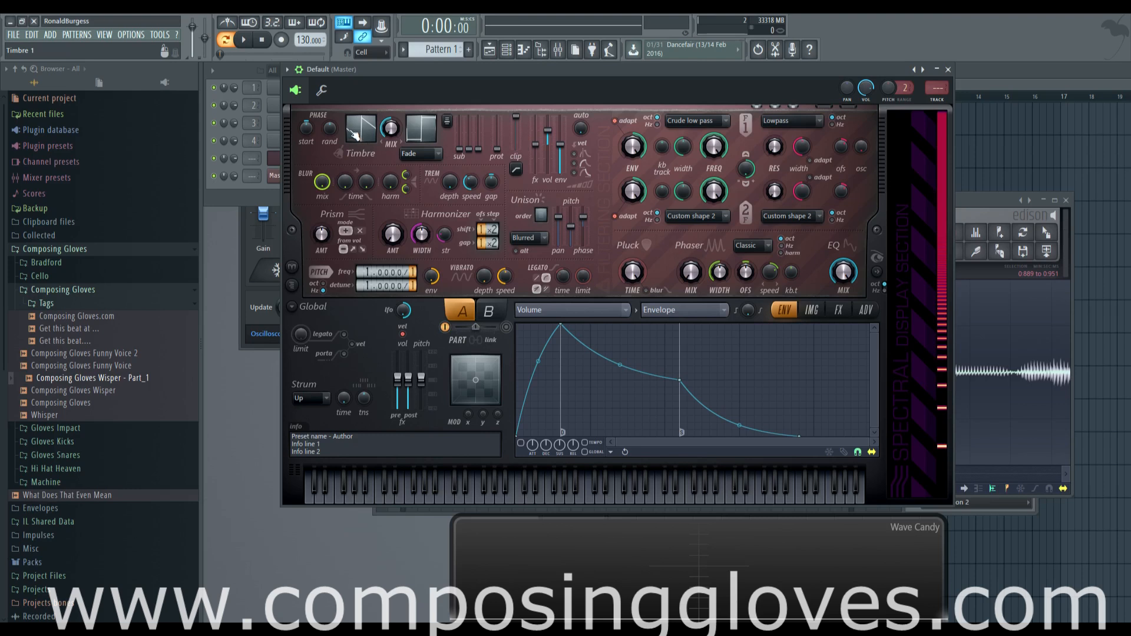
Select a single waveform cycle of the Composing Gloves sample in Edison, from 0:931 to 0:933.
{"action": "left_click", "coordinate": [964, 206]}
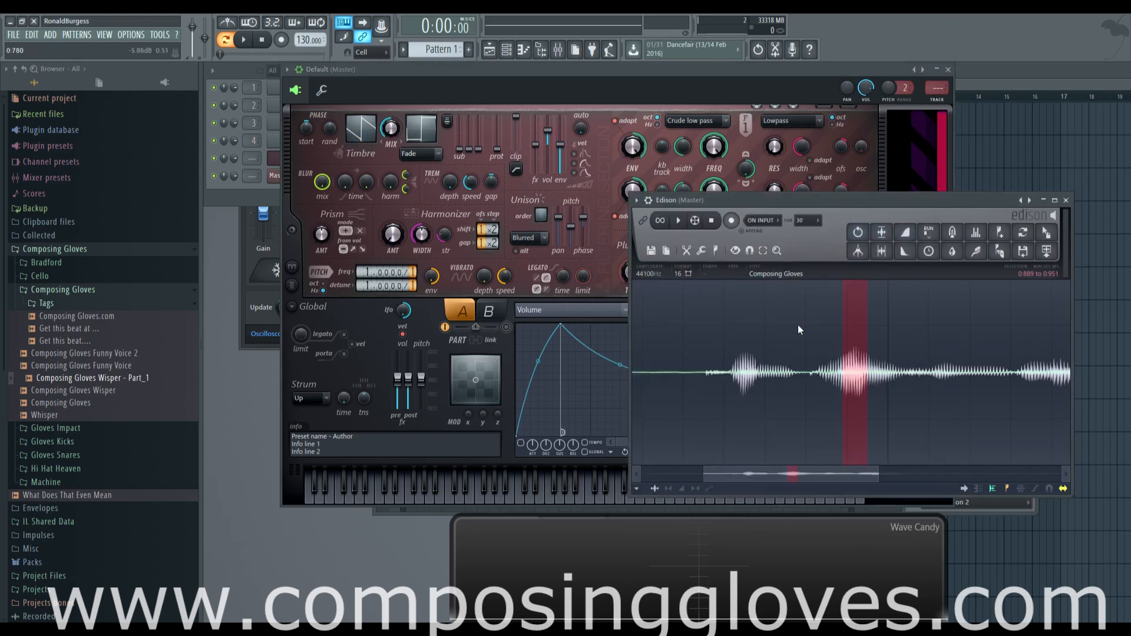
{"action": "left_click", "coordinate": [855, 319]}
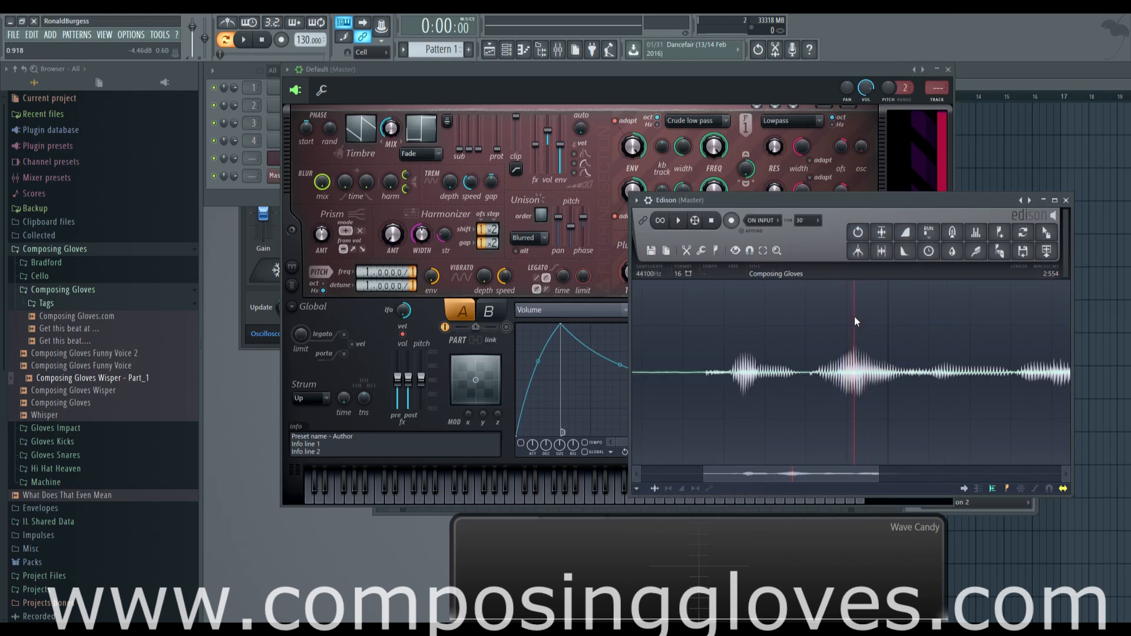
{"action": "left_click_drag", "start_coordinate": [848, 368], "coordinate": [863, 365]}
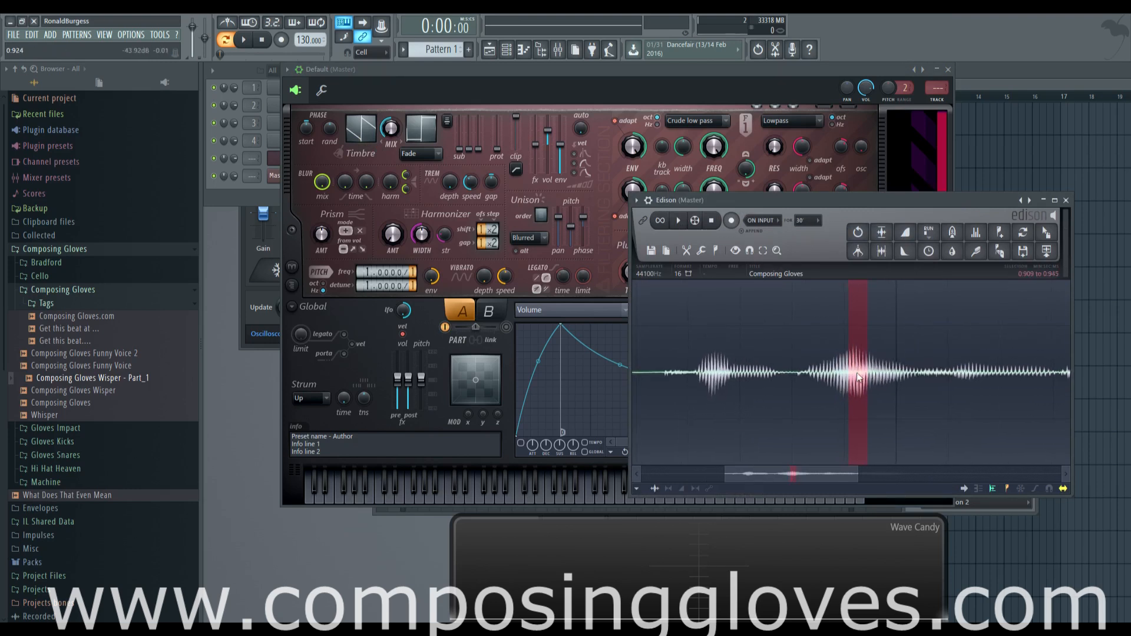
{"action": "scroll", "coordinate": [861, 365], "scroll_direction": "up", "scroll_amount": 4}
{"action": "scroll", "coordinate": [862, 365], "scroll_direction": "up", "scroll_amount": 6}
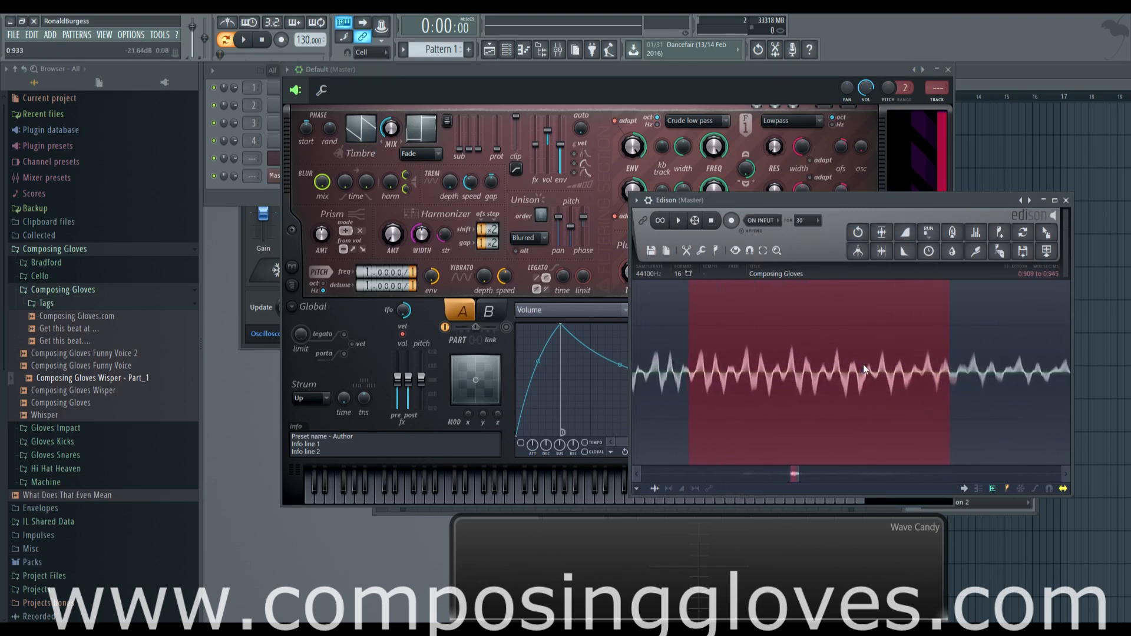
{"action": "scroll", "coordinate": [852, 363], "scroll_direction": "up", "scroll_amount": 5}
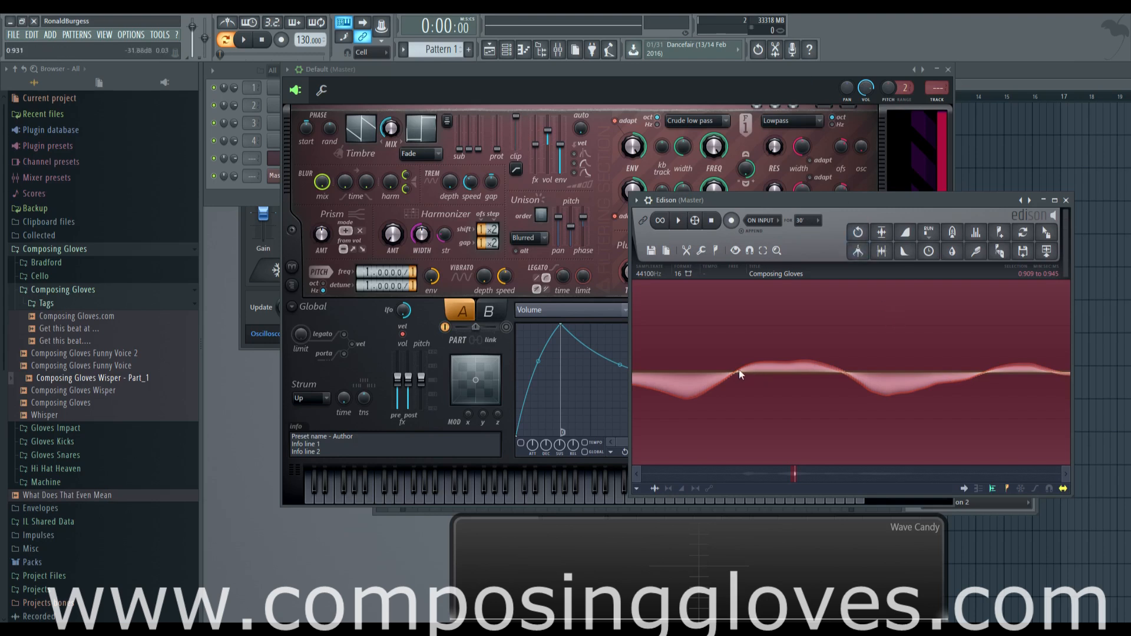
{"action": "left_click_drag", "start_coordinate": [740, 374], "coordinate": [985, 385]}
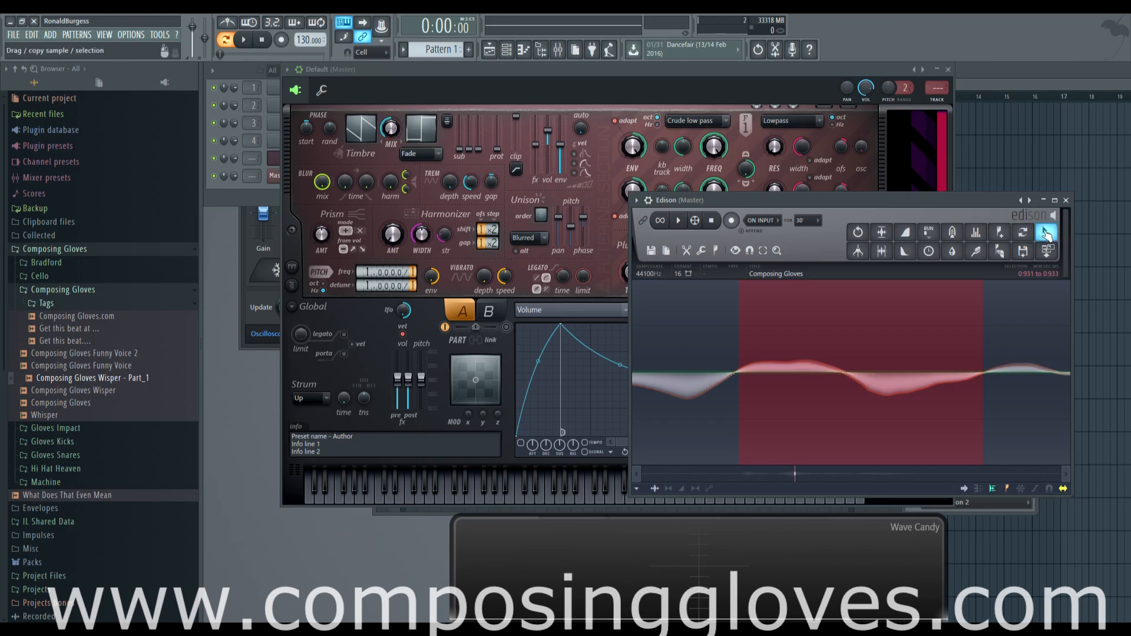
Load the selected Edison cycle into Harmor's Timbre 1 and show the full range of its harmonic levels.
{"action": "left_click_drag", "start_coordinate": [1046, 234], "coordinate": [371, 137]}
{"action": "left_click", "coordinate": [385, 73]}
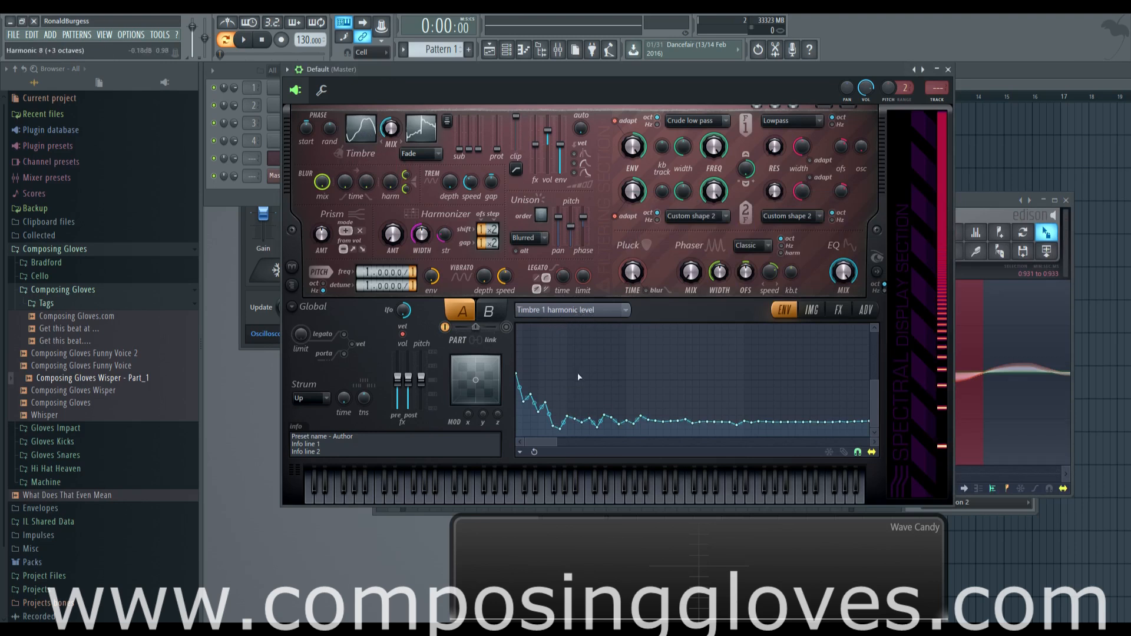
{"action": "left_click_drag", "start_coordinate": [555, 445], "coordinate": [995, 405]}
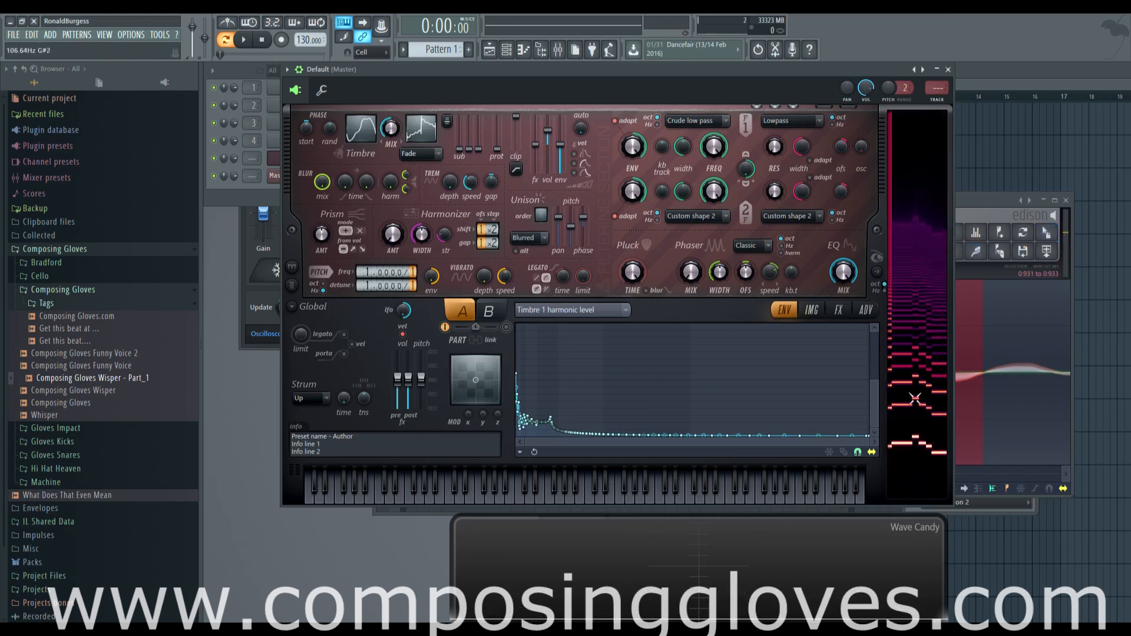
Play the selection in Edison, then review the Timbre 1 harmonic level graph in Harmor.
{"action": "left_click", "coordinate": [965, 198]}
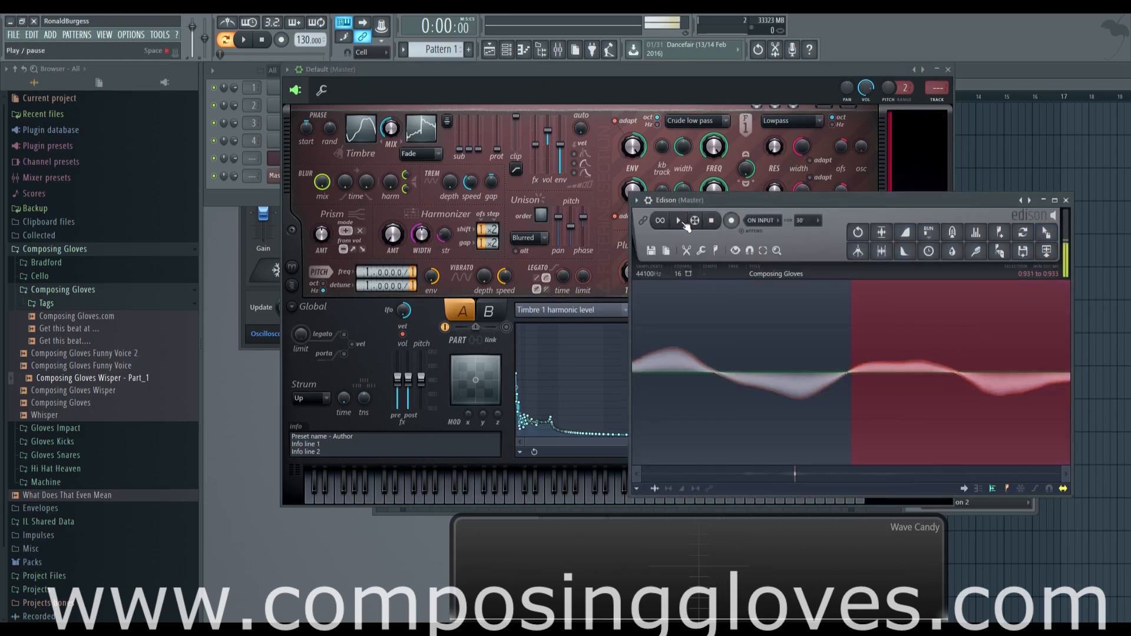
{"action": "left_click", "coordinate": [751, 70]}
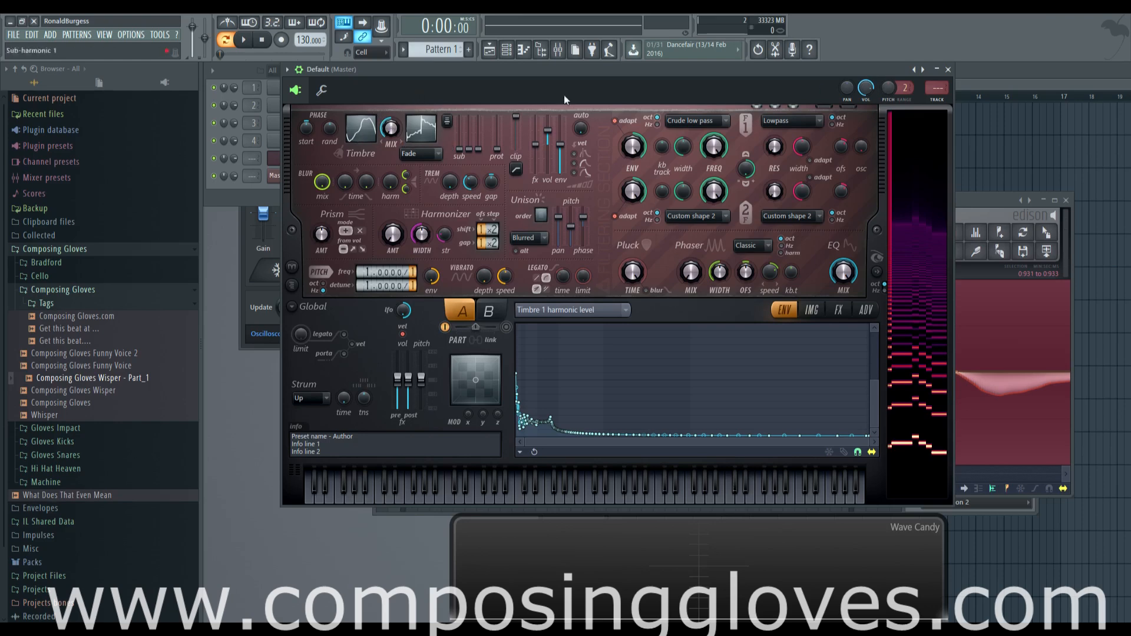
{"action": "left_click", "coordinate": [569, 313]}
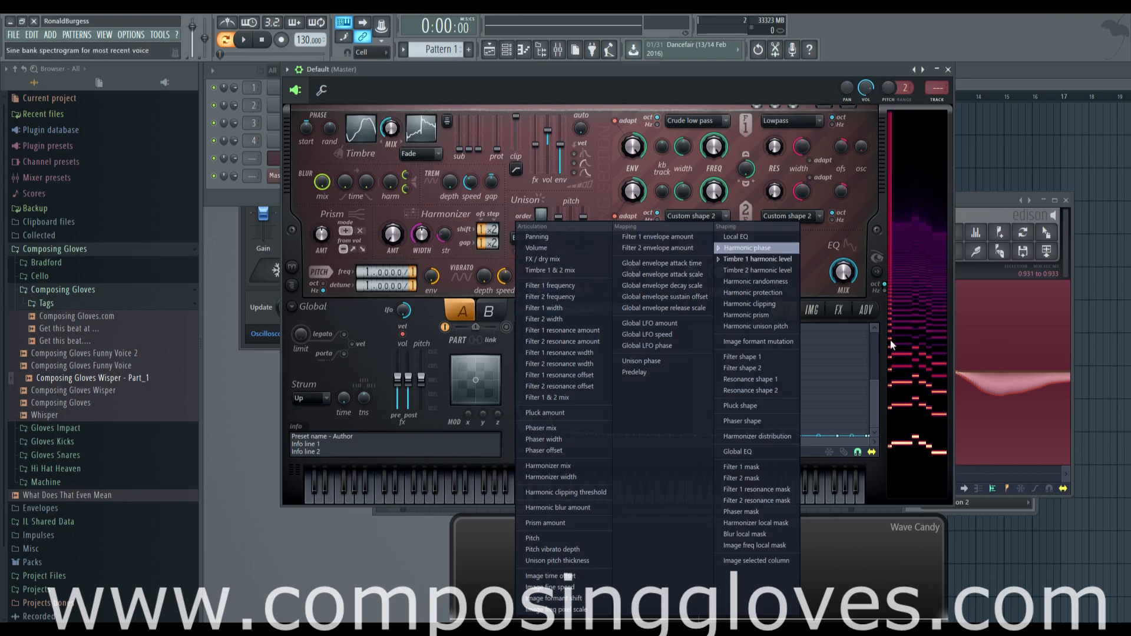
{"action": "left_click", "coordinate": [756, 259]}
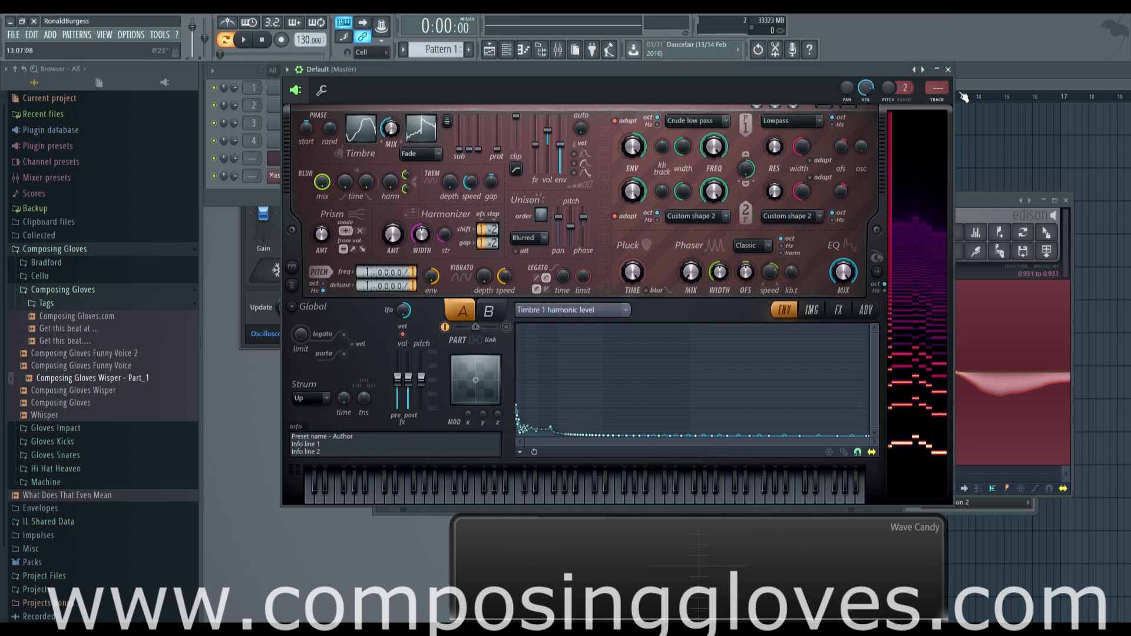
Reset Harmor to the Default preset and cycle the visual feedback display to its wide size.
{"action": "right_click", "coordinate": [916, 69]}
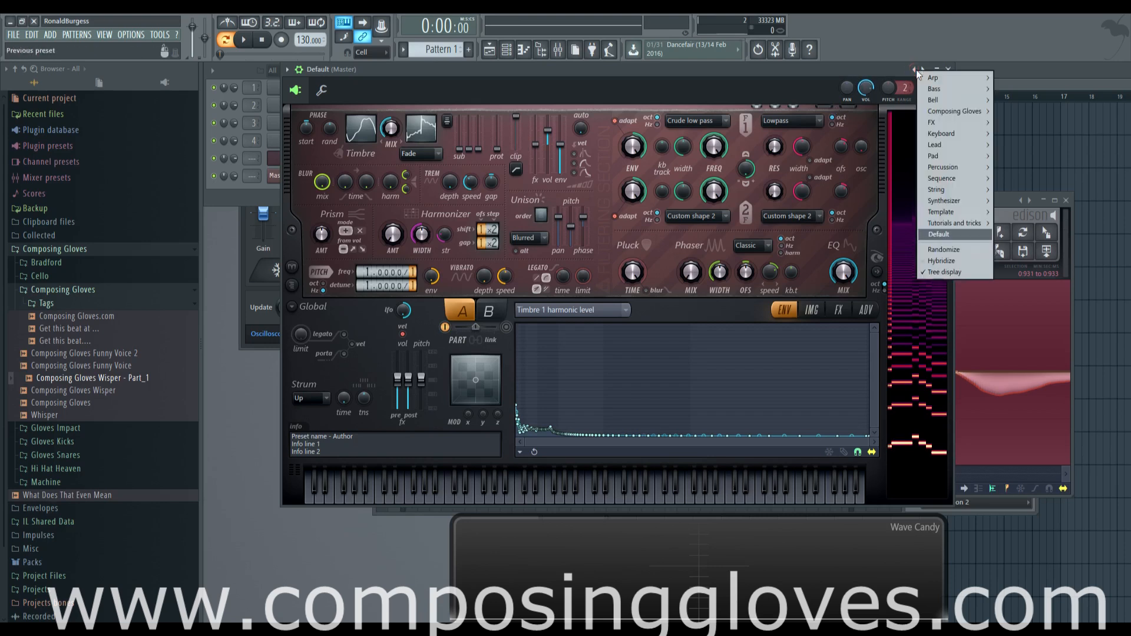
{"action": "left_click", "coordinate": [956, 235]}
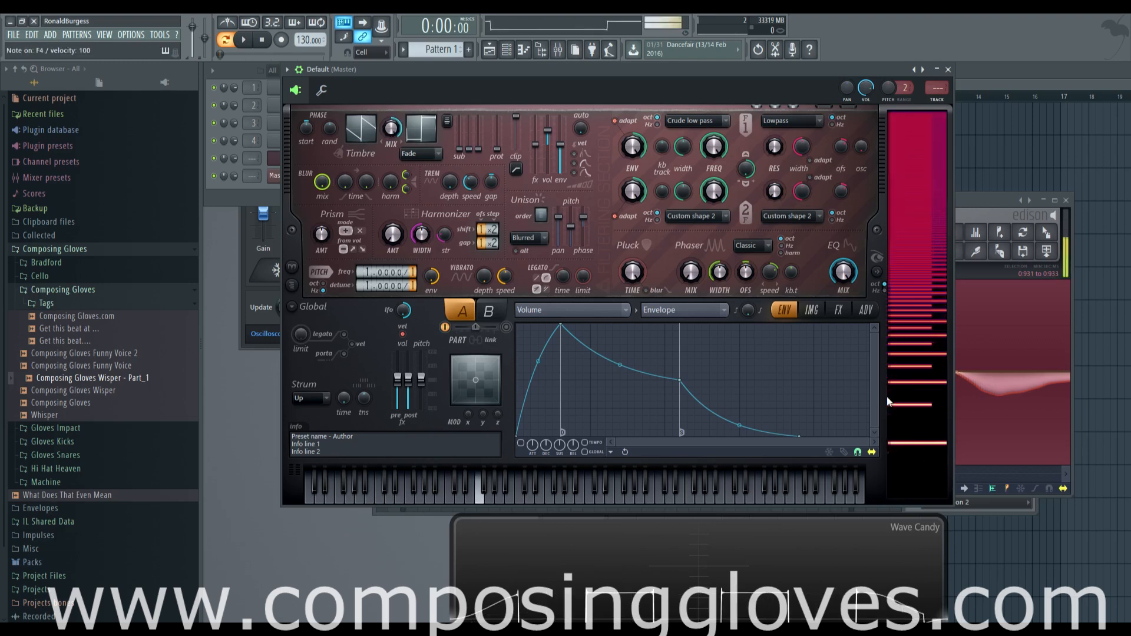
{"action": "left_click", "coordinate": [877, 272]}
{"action": "left_click", "coordinate": [879, 272]}
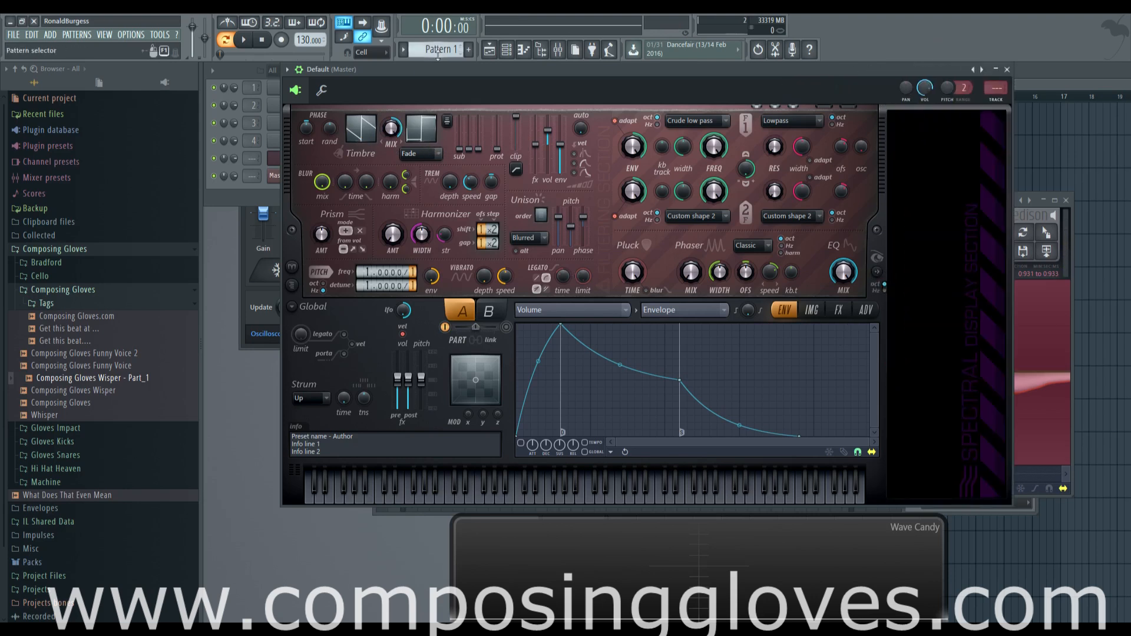
Open the Massive channel and shift the phase of the upper sine curve in 5 LFO.
{"action": "left_click", "coordinate": [253, 169]}
{"action": "left_click", "coordinate": [291, 175]}
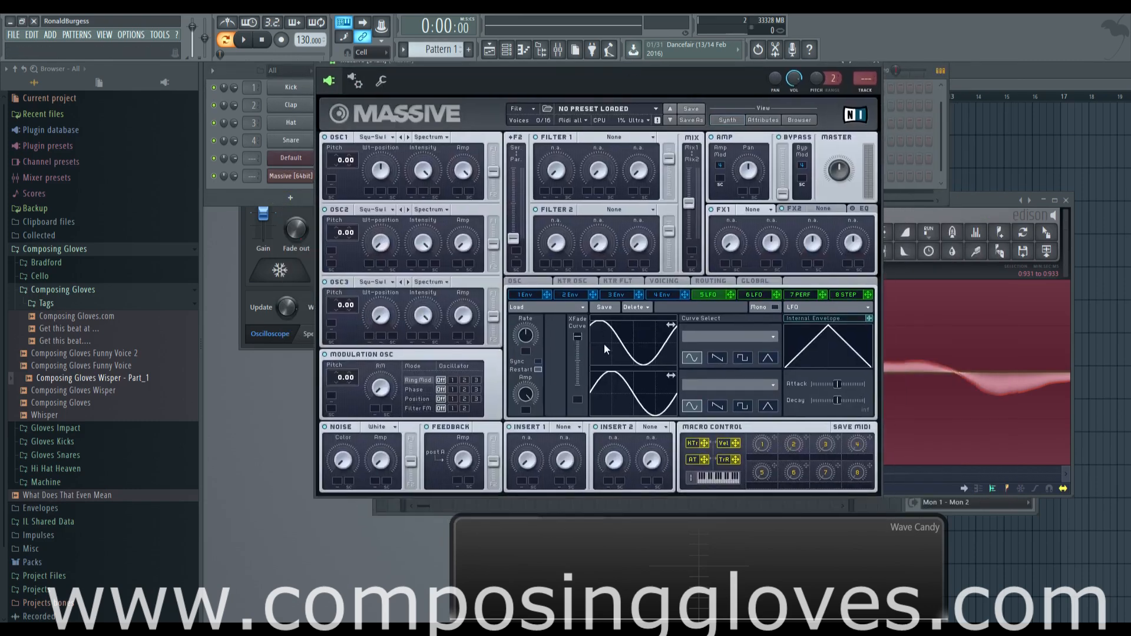
{"action": "mouse_move", "coordinate": [603, 344]}
{"action": "left_mouse_down"}
{"action": "mouse_move", "coordinate": [573, 338]}
{"action": "mouse_move", "coordinate": [641, 345]}
{"action": "mouse_move", "coordinate": [584, 338]}
{"action": "mouse_move", "coordinate": [592, 328]}
{"action": "left_mouse_up"}
{"action": "left_click_drag", "start_coordinate": [593, 320], "coordinate": [642, 354]}
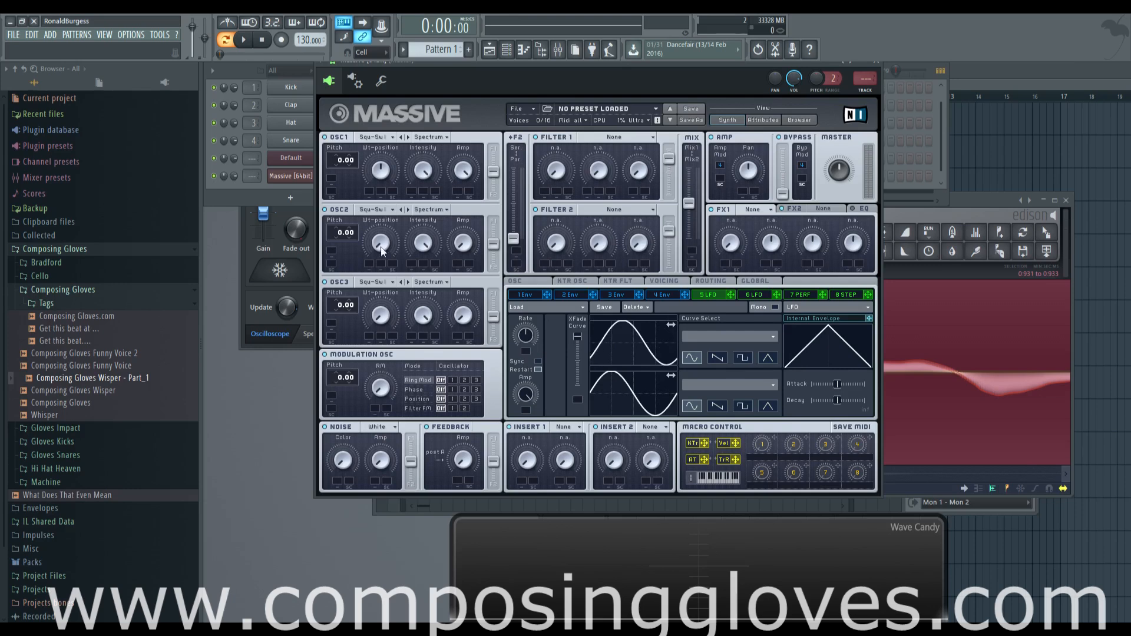
Return to the Default Harmor channel, adjust the starting phase, play a test note, and raise the phase randomness.
{"action": "left_click", "coordinate": [292, 158]}
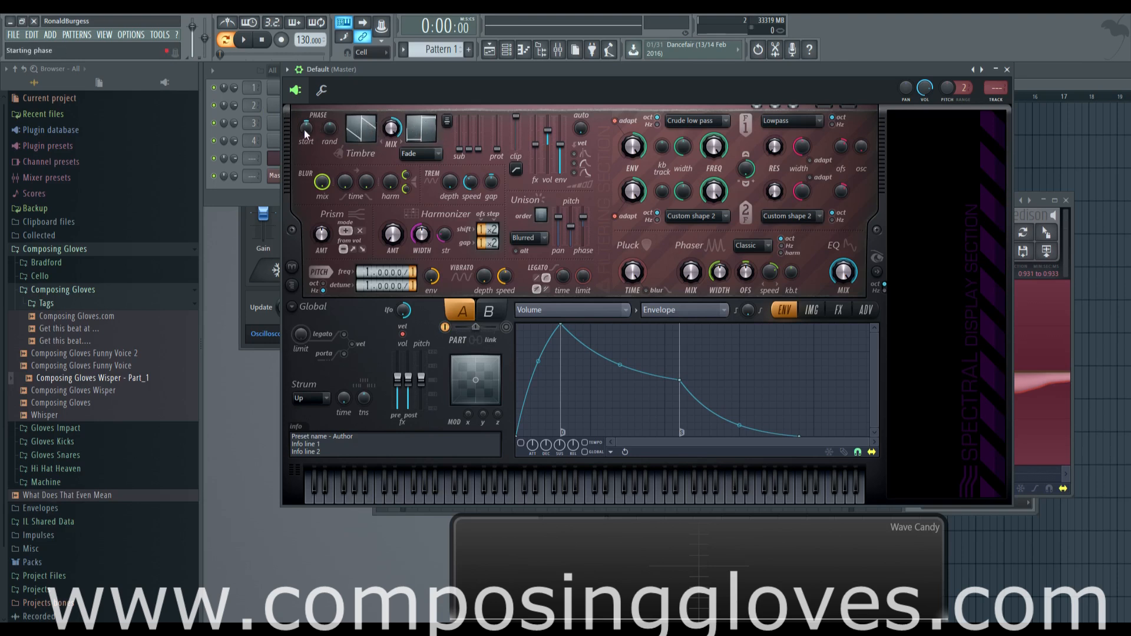
{"action": "mouse_move", "coordinate": [305, 129]}
{"action": "left_mouse_down"}
{"action": "mouse_move", "coordinate": [306, 145]}
{"action": "mouse_move", "coordinate": [306, 132]}
{"action": "left_mouse_up"}
{"action": "key", "text": "c"}
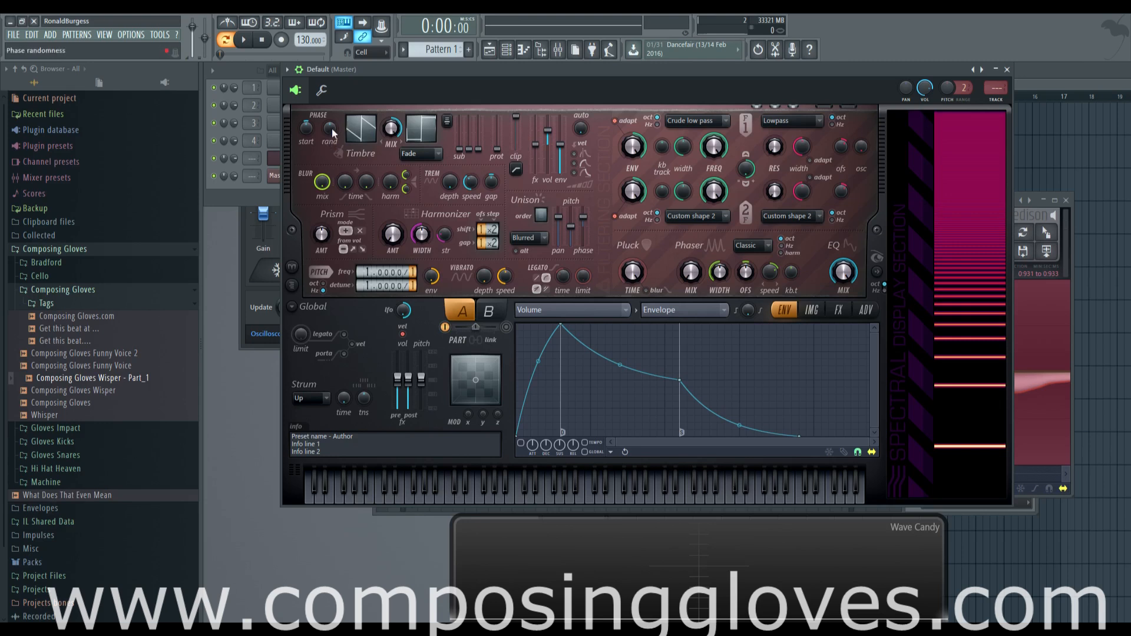
{"action": "left_click_drag", "start_coordinate": [330, 134], "coordinate": [329, 106]}
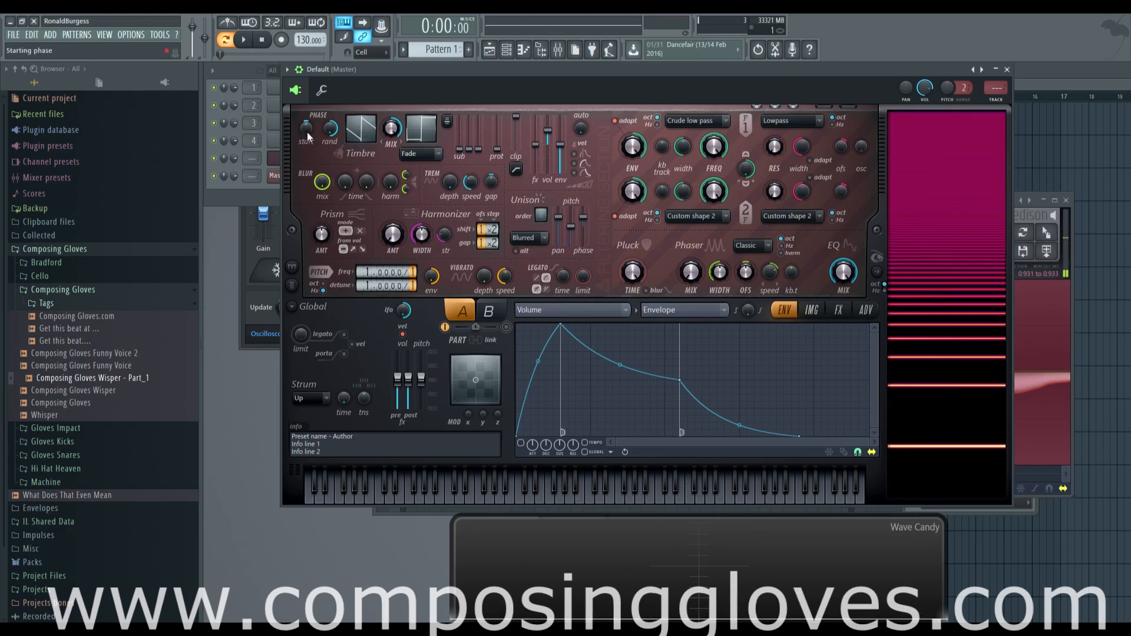
Adjust the starting phase and, with the Harmor window moved slightly aside, play a short run of alternating test notes.
{"action": "mouse_move", "coordinate": [306, 127]}
{"action": "left_mouse_down"}
{"action": "mouse_move", "coordinate": [306, 116]}
{"action": "mouse_move", "coordinate": [306, 135]}
{"action": "mouse_move", "coordinate": [326, 128]}
{"action": "left_mouse_up"}
{"action": "left_click_drag", "start_coordinate": [545, 76], "coordinate": [519, 77]}
{"action": "key", "text": "v"}
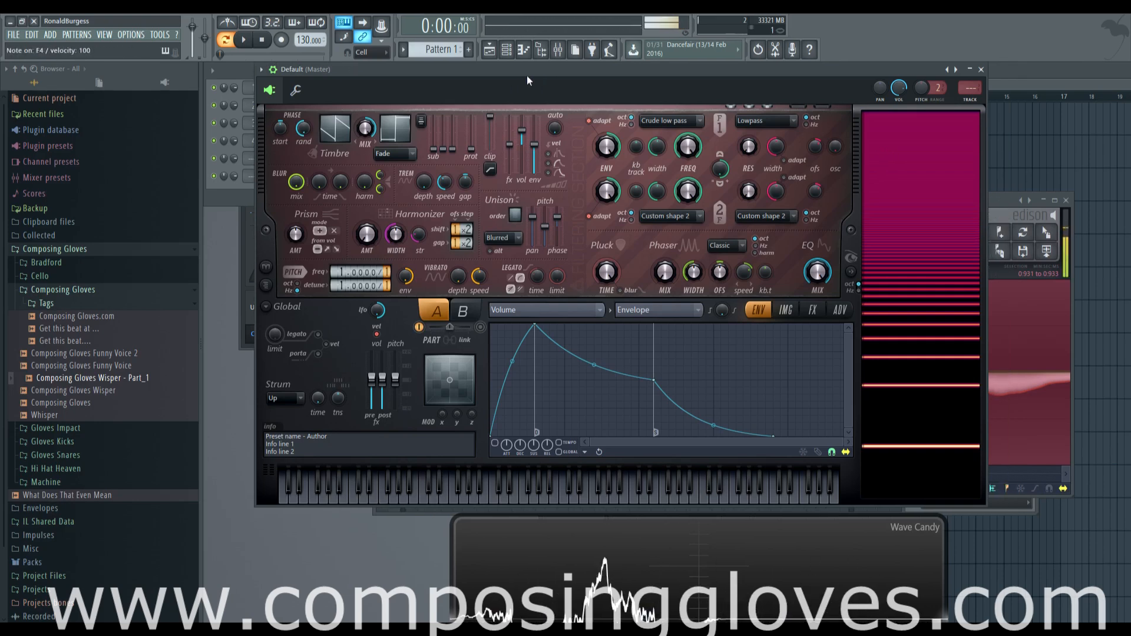
{"action": "key", "text": "x"}
{"action": "key", "text": "c"}
{"action": "key", "text": "v"}
{"action": "key", "text": "c"}
{"action": "key", "text": "v"}
{"action": "key", "text": "c"}
{"action": "key", "text": "v"}
{"action": "key", "text": "c"}
{"action": "key", "text": "b"}
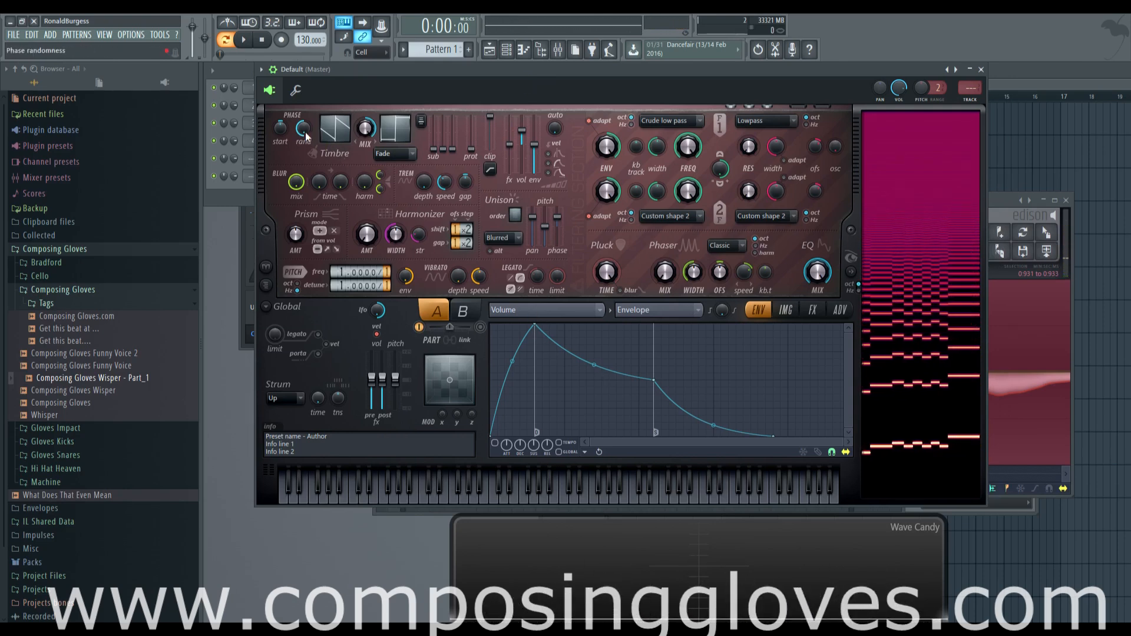
Raise the phase randomness and play F4 three times to hear its effect.
{"action": "left_click_drag", "start_coordinate": [303, 133], "coordinate": [303, 71]}
{"action": "key", "text": "v"}
{"action": "key", "text": "v"}
{"action": "key", "text": "v"}
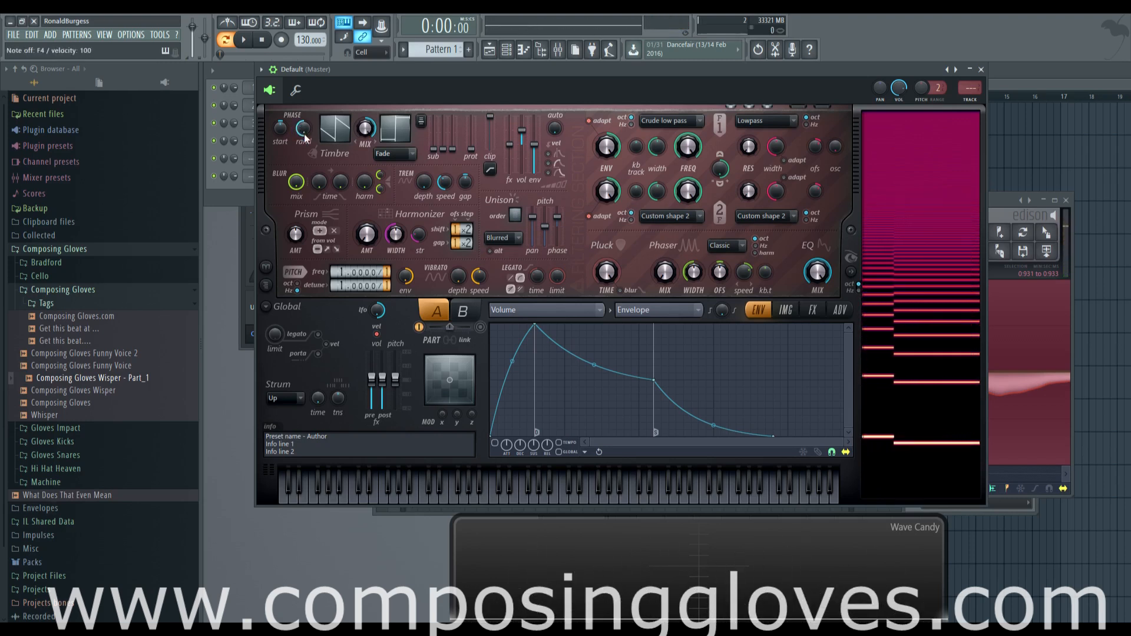
Turn the phase randomness down to zero, lower the timbre mix toward Timbre 1, and keep the blending mode on Fade.
{"action": "left_click_drag", "start_coordinate": [305, 135], "coordinate": [305, 203]}
{"action": "left_click_drag", "start_coordinate": [364, 130], "coordinate": [364, 183]}
{"action": "left_click", "coordinate": [386, 154]}
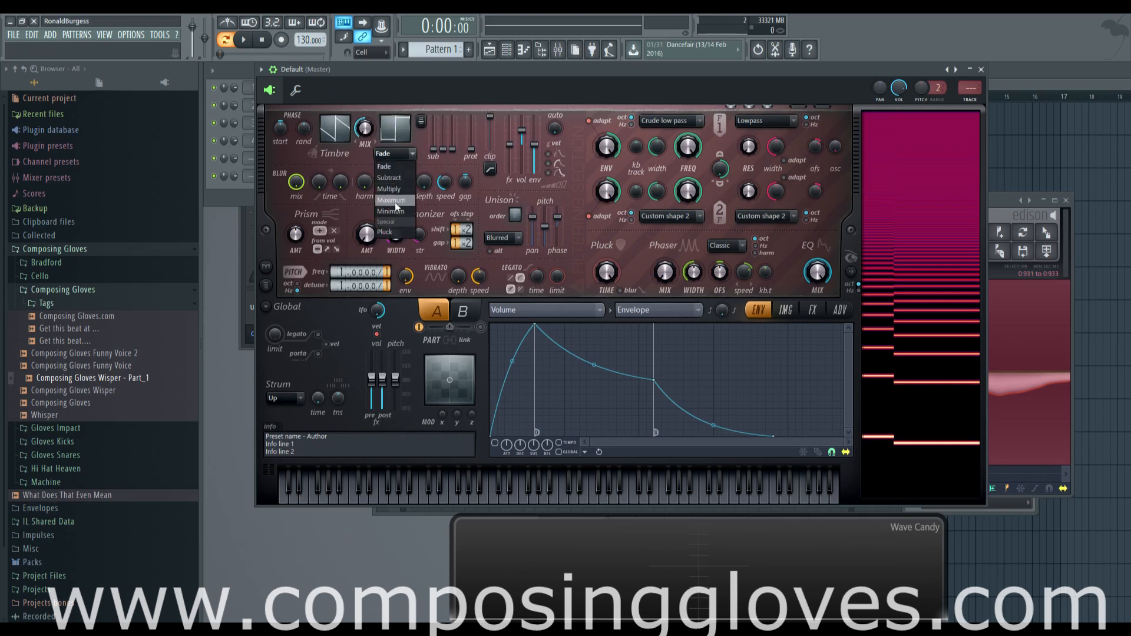
{"action": "left_click", "coordinate": [399, 164]}
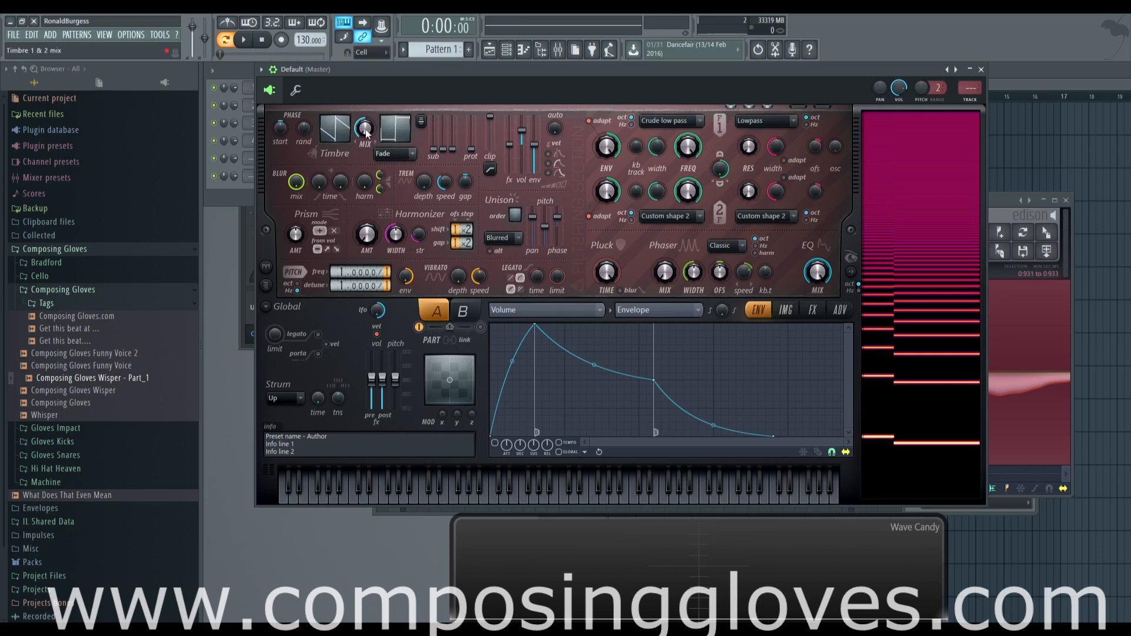
Play F4 while moving the timbre mix from Timbre 1 to the middle and on toward Timbre 2.
{"action": "key", "text": "v"}
{"action": "mouse_move", "coordinate": [365, 133]}
{"action": "left_mouse_down"}
{"action": "mouse_move", "coordinate": [365, 113]}
{"action": "mouse_move", "coordinate": [365, 126]}
{"action": "left_mouse_up"}
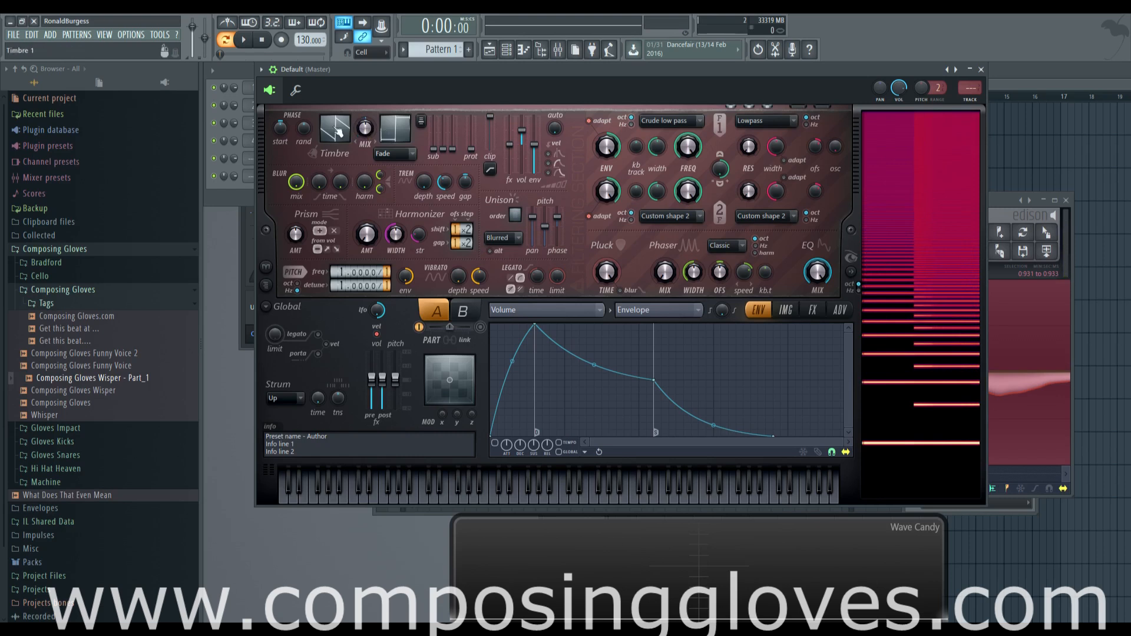
{"action": "key", "text": "v"}
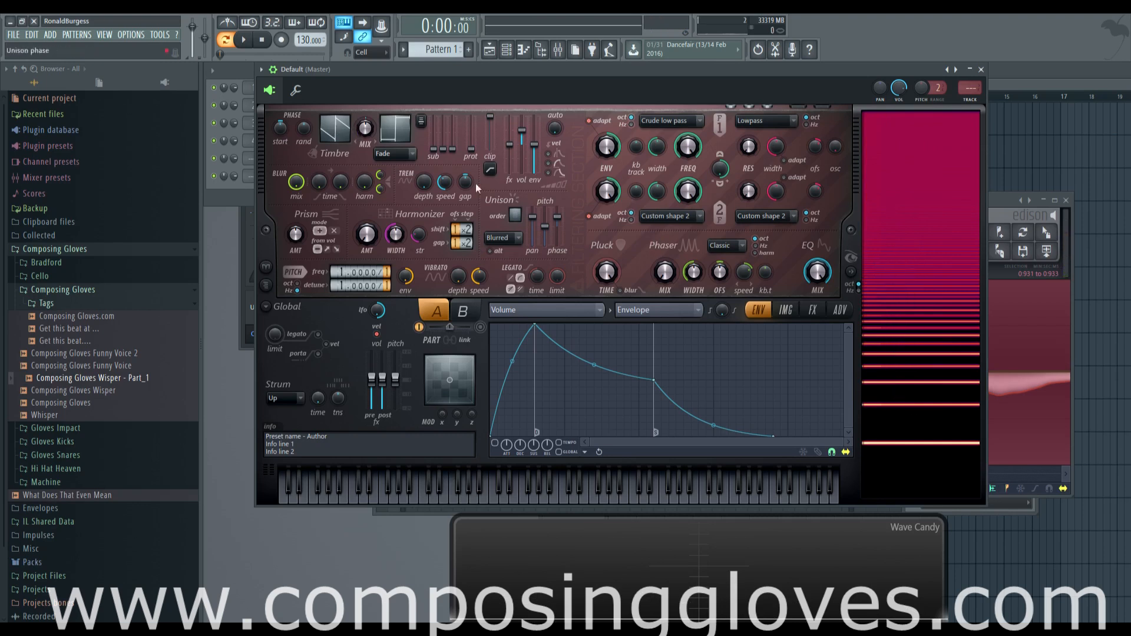
{"action": "left_click_drag", "start_coordinate": [365, 133], "coordinate": [365, 123]}
{"action": "key", "text": "v"}
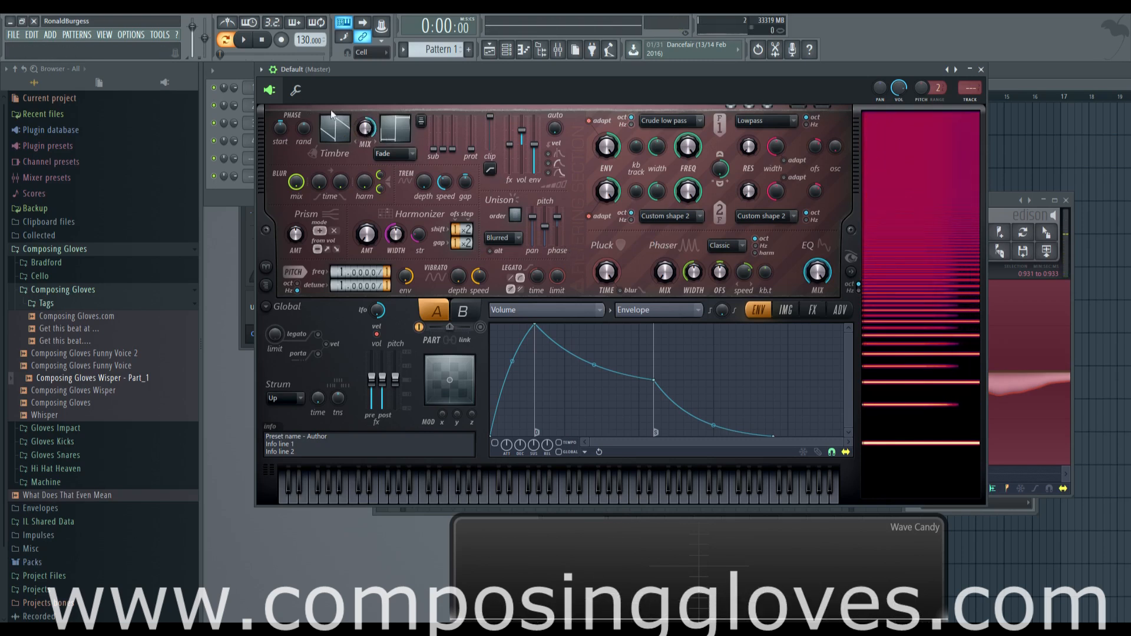
Set the timbre blending mode to Subtract and play F4 while working the timbre mix.
{"action": "left_click", "coordinate": [390, 155]}
{"action": "left_click", "coordinate": [389, 155]}
{"action": "left_click", "coordinate": [390, 156]}
{"action": "left_click", "coordinate": [390, 178]}
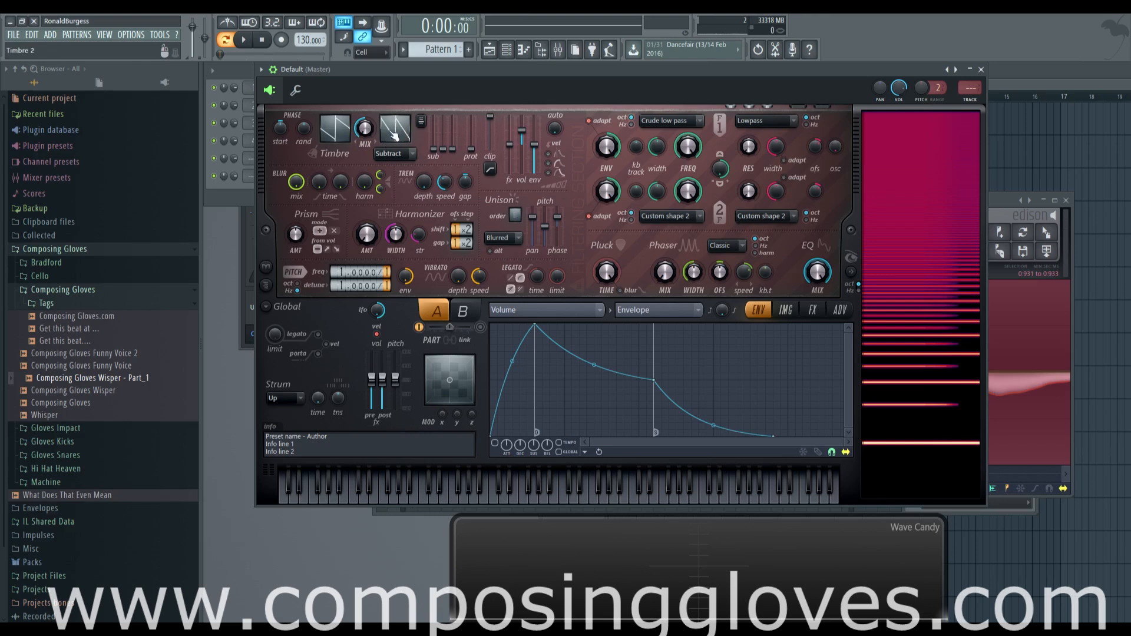
{"action": "left_click_drag", "start_coordinate": [365, 131], "coordinate": [365, 131]}
{"action": "key", "text": "v"}
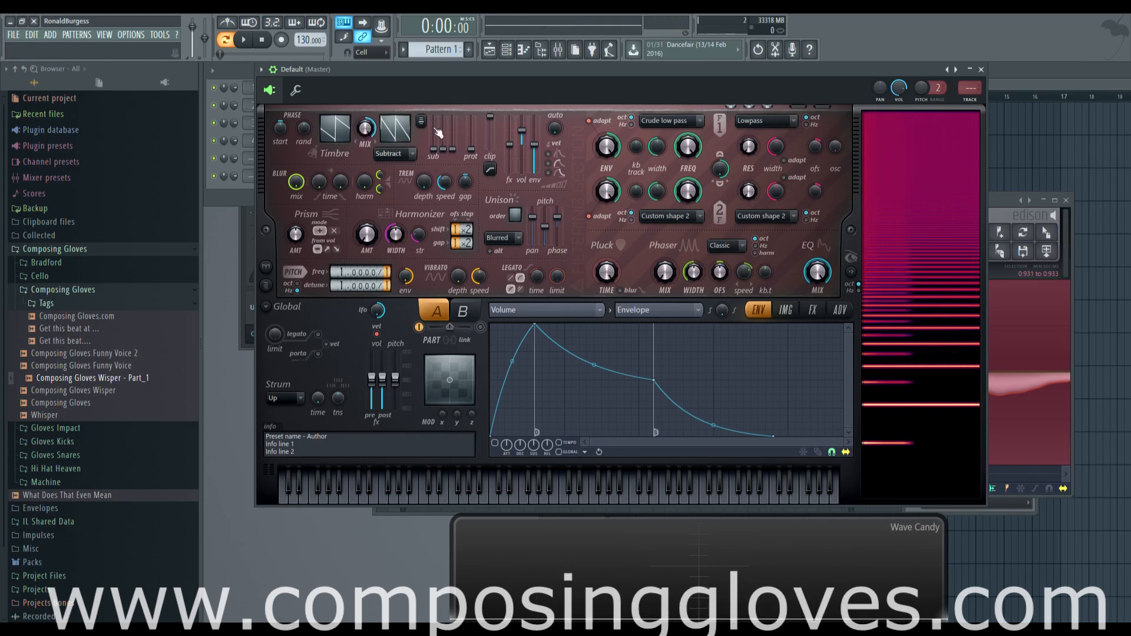
{"action": "key", "text": "v"}
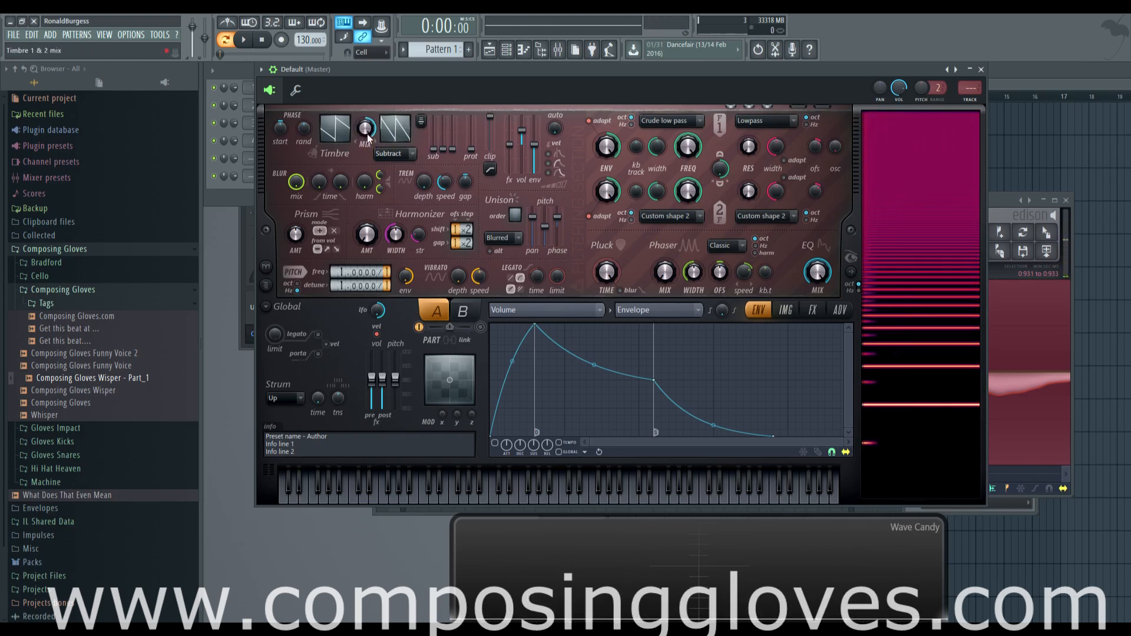
Change the timbre blending mode to Multiply and review the other blending options.
{"action": "left_click", "coordinate": [393, 155]}
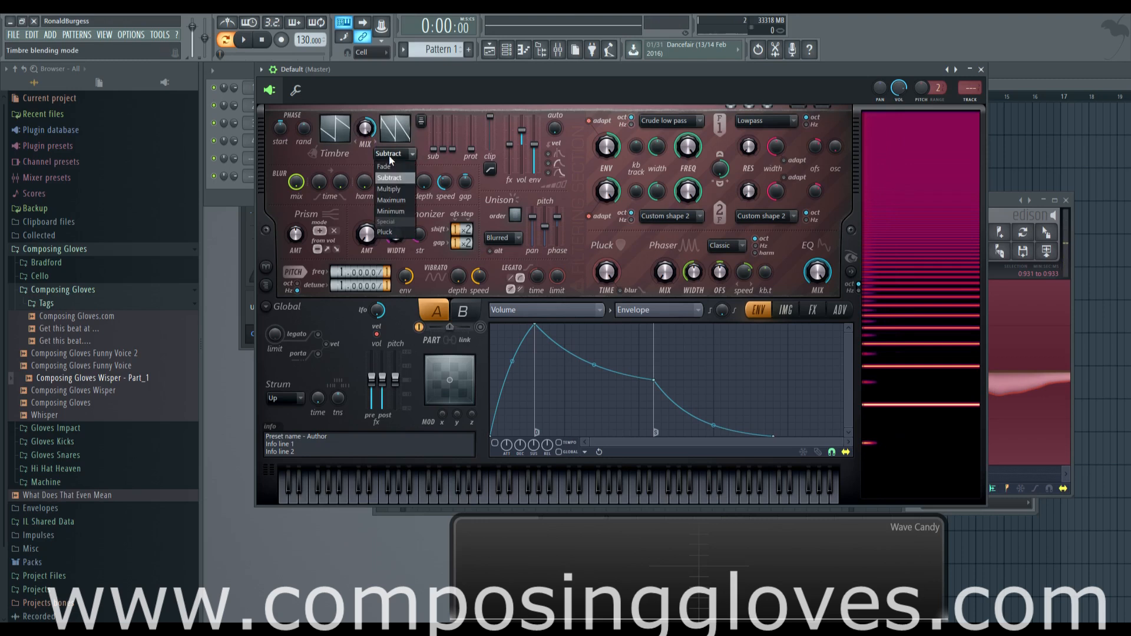
{"action": "left_click", "coordinate": [404, 194]}
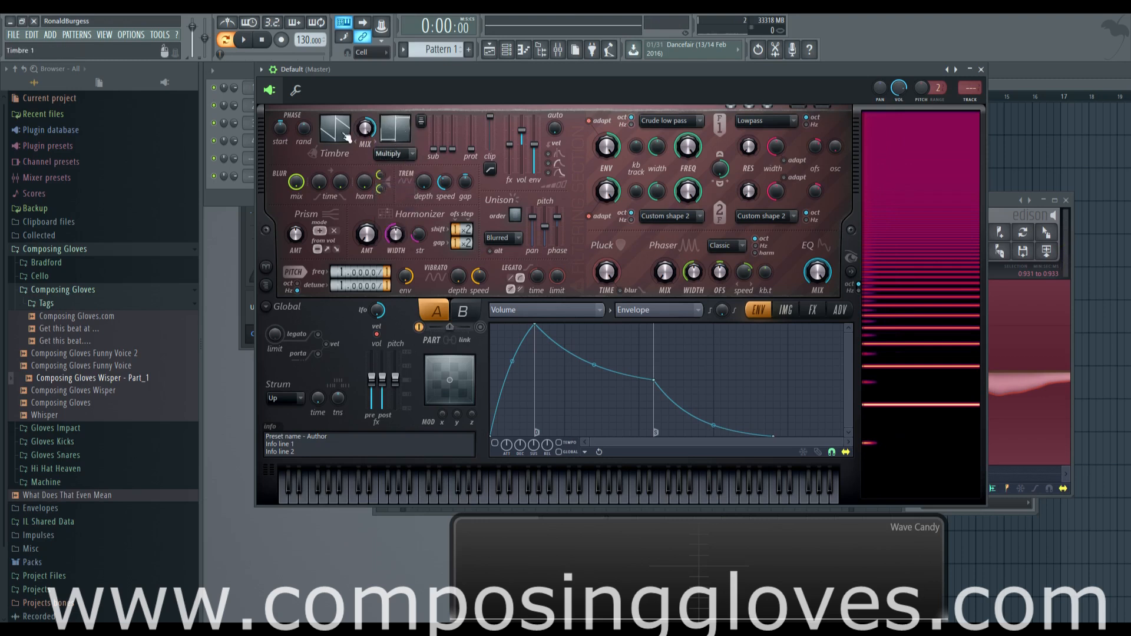
{"action": "left_click", "coordinate": [393, 154]}
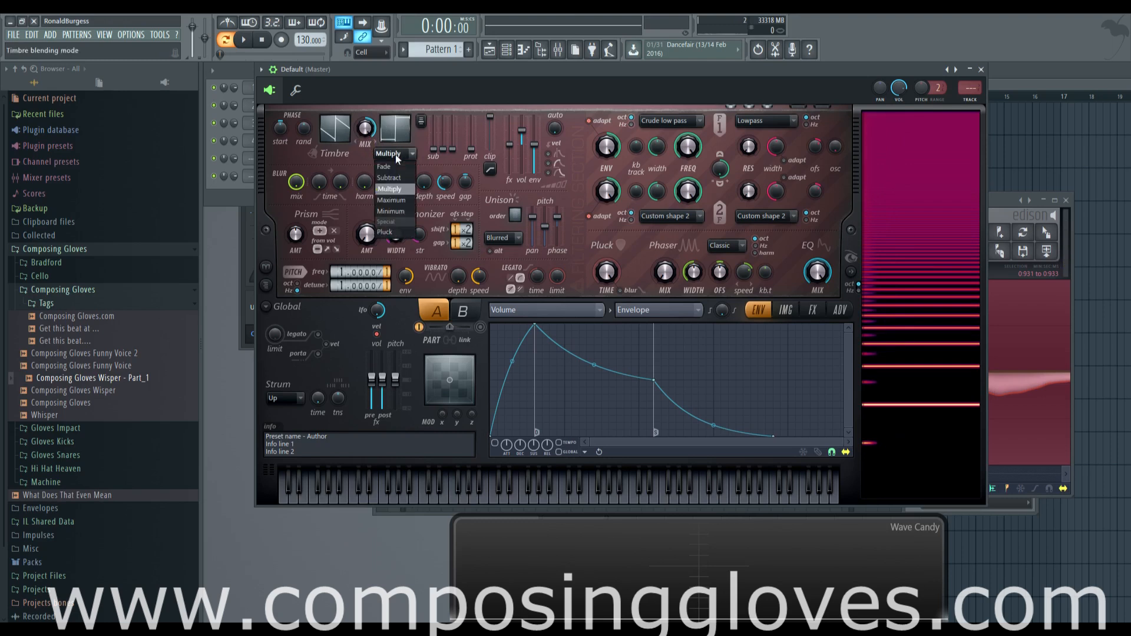
{"action": "left_click", "coordinate": [390, 154]}
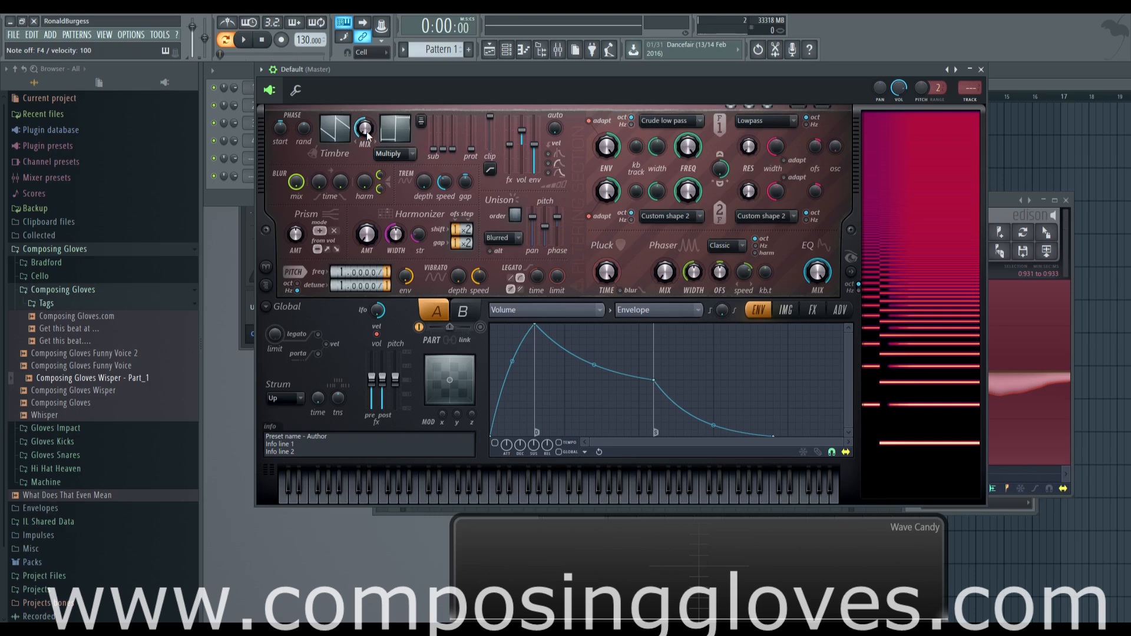
Set the timbre blending mode to Maximum and play test notes while varying the mix between the two timbres.
{"action": "left_click", "coordinate": [389, 153]}
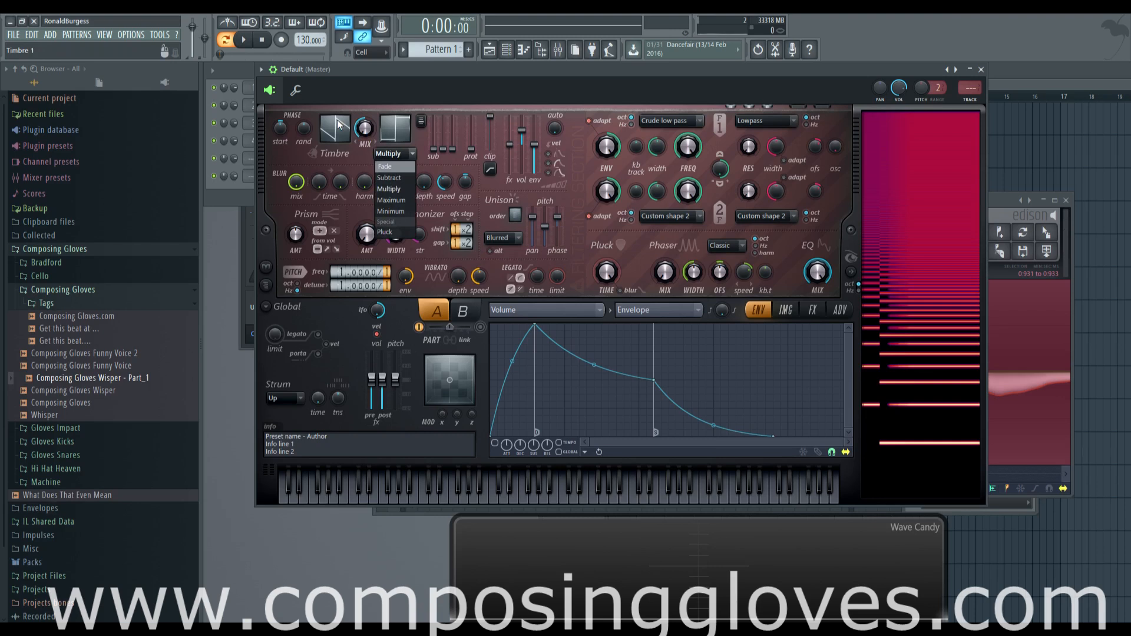
{"action": "left_click", "coordinate": [405, 201]}
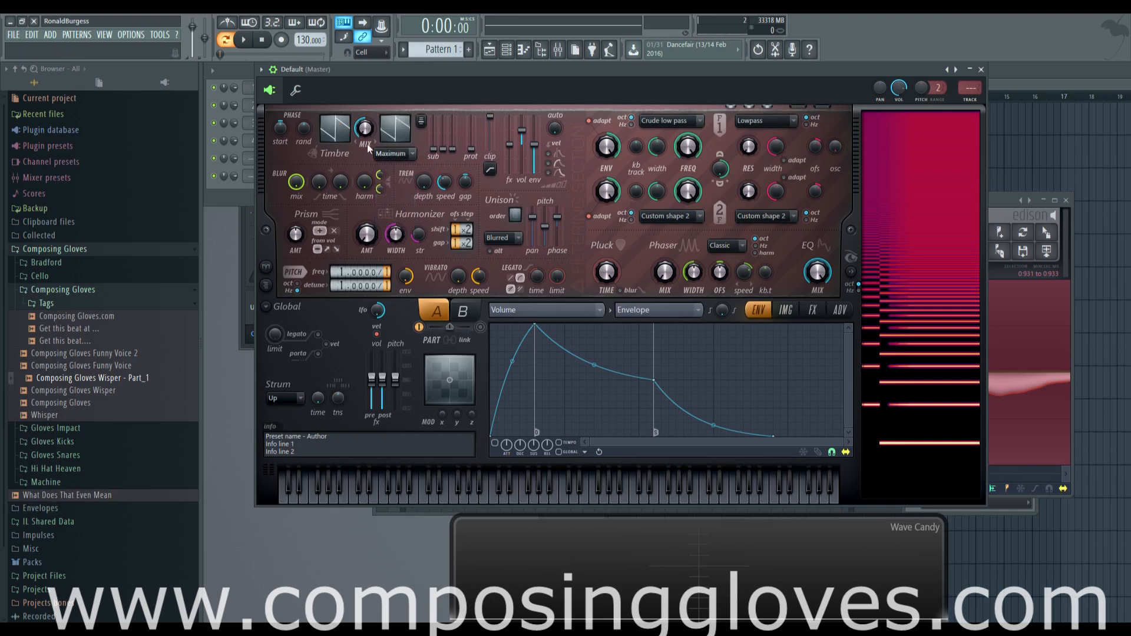
{"action": "left_click_drag", "start_coordinate": [365, 131], "coordinate": [364, 65]}
{"action": "key", "text": "c"}
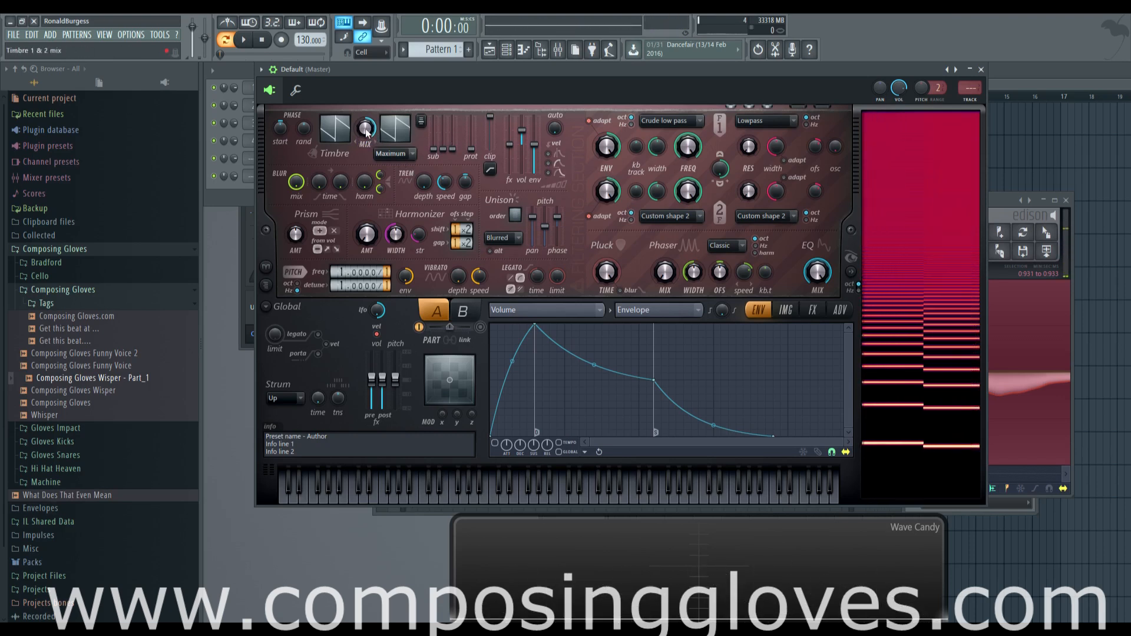
{"action": "key", "text": "v"}
{"action": "key", "text": "v"}
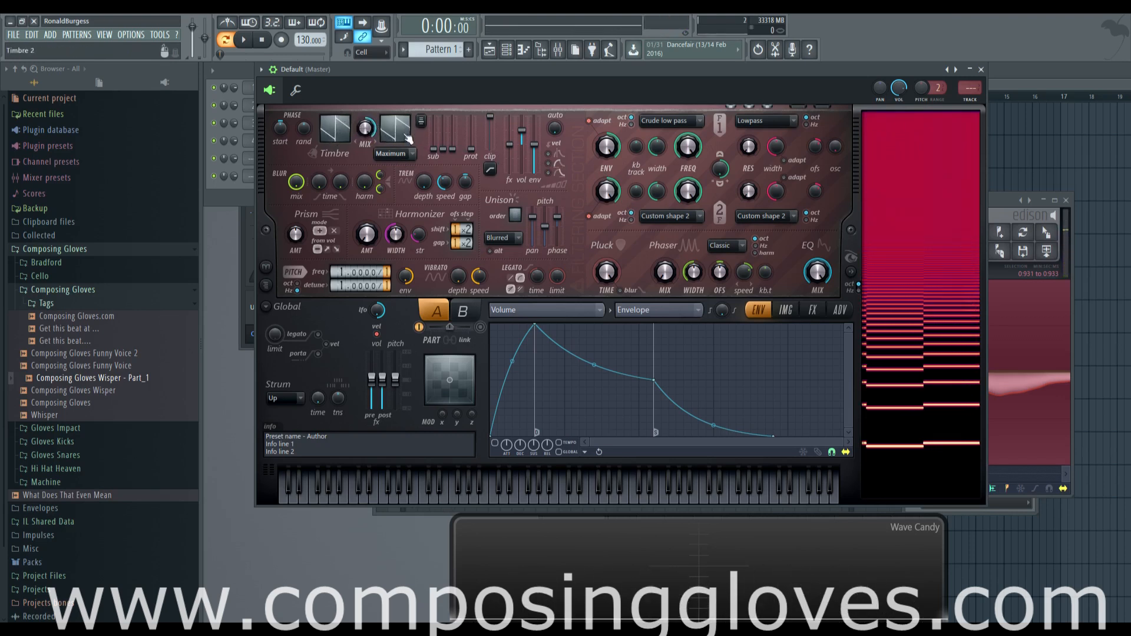
{"action": "key", "text": "v"}
{"action": "left_click_drag", "start_coordinate": [367, 130], "coordinate": [366, 168]}
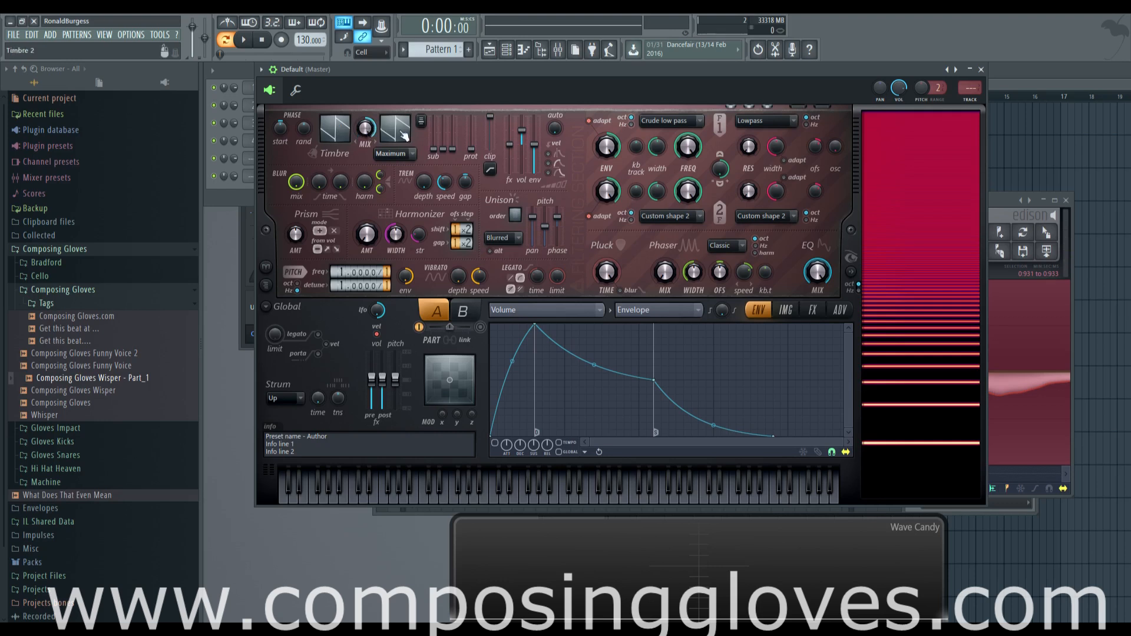
Switch the timbre blending mode to Minimum.
{"action": "left_click", "coordinate": [399, 153]}
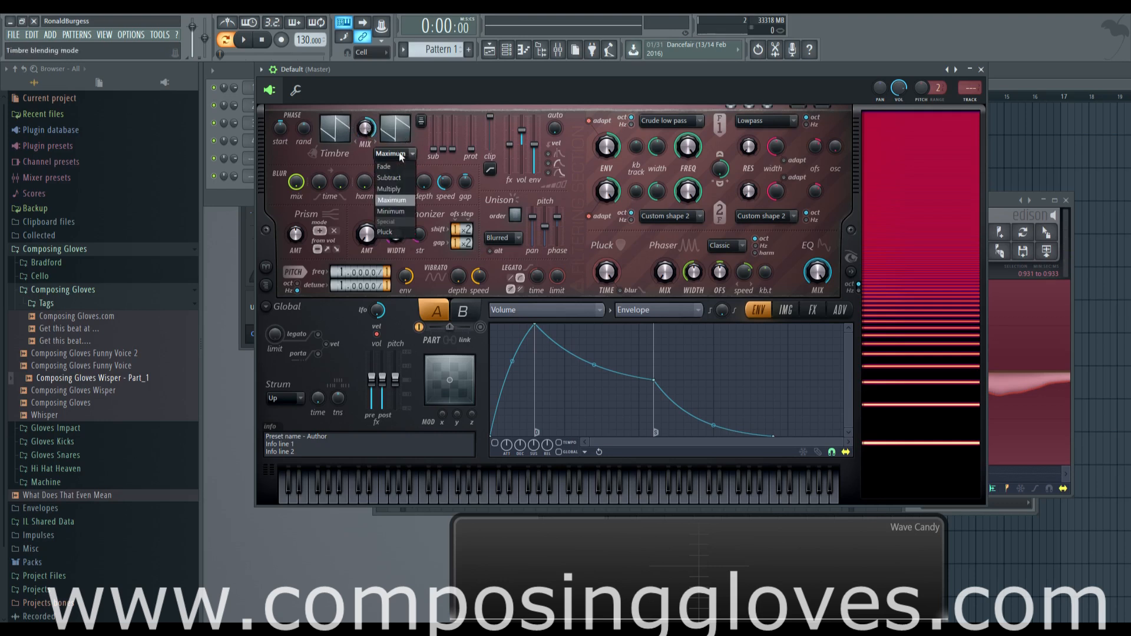
{"action": "left_click", "coordinate": [408, 211]}
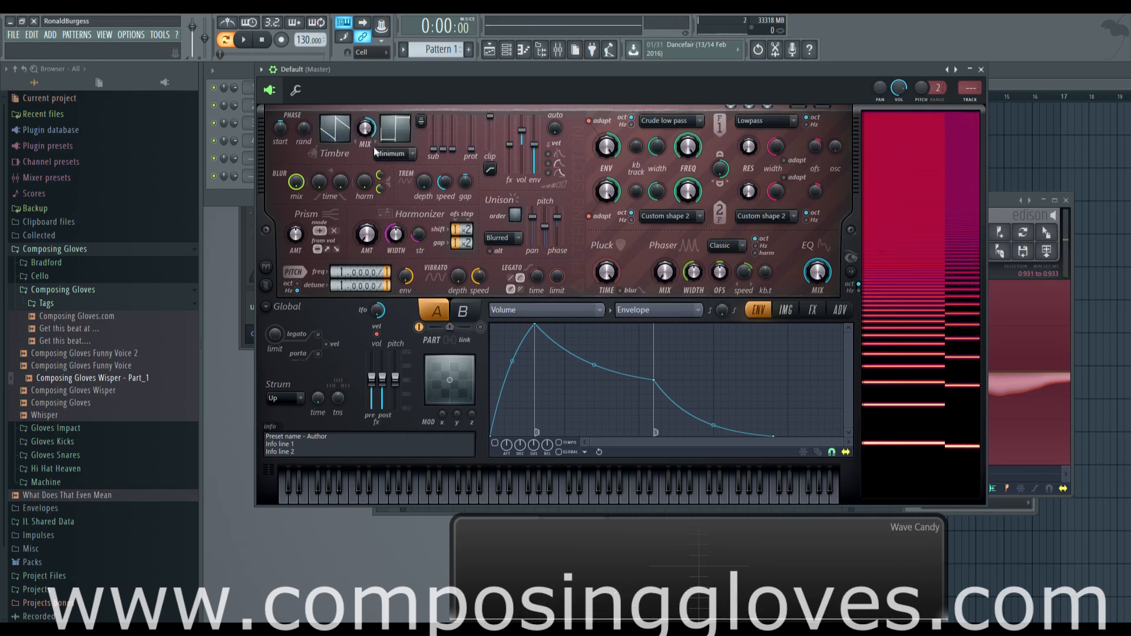
Set the timbre blending mode to Pluck and adjust the pluck decay time.
{"action": "left_click", "coordinate": [393, 153]}
{"action": "left_click", "coordinate": [398, 231]}
{"action": "left_click", "coordinate": [401, 152]}
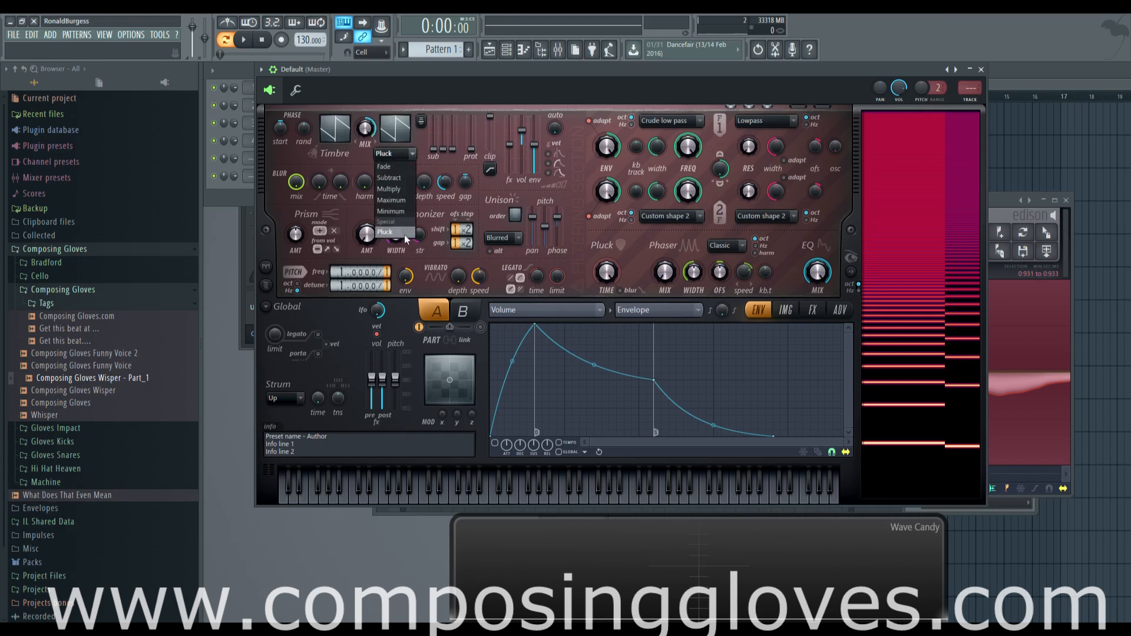
{"action": "left_click", "coordinate": [404, 155]}
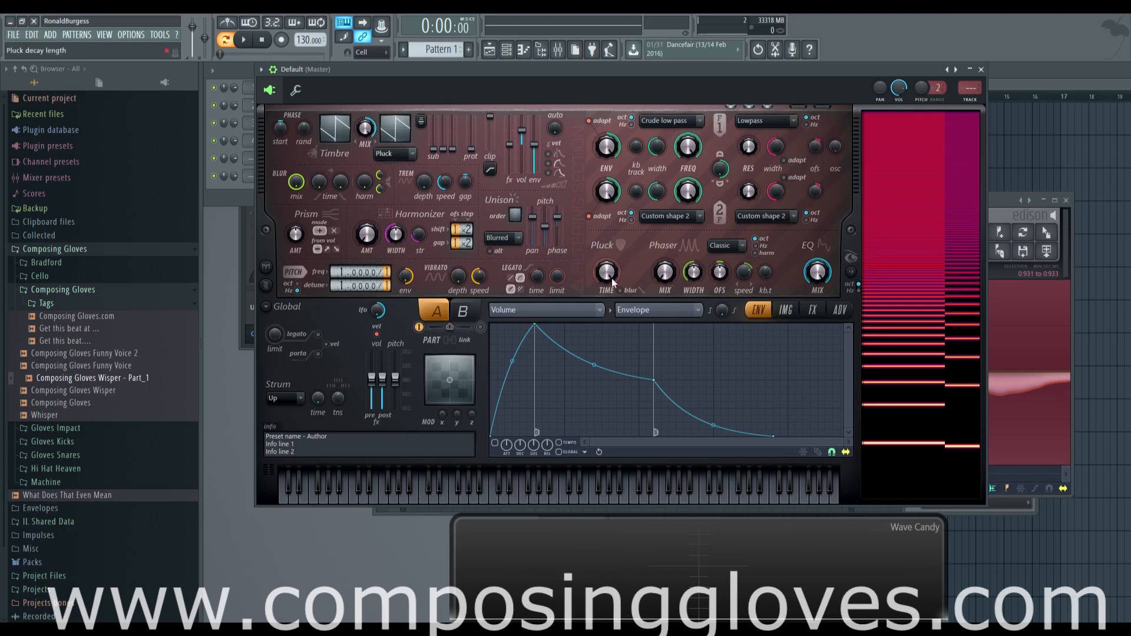
{"action": "left_click_drag", "start_coordinate": [612, 278], "coordinate": [611, 295]}
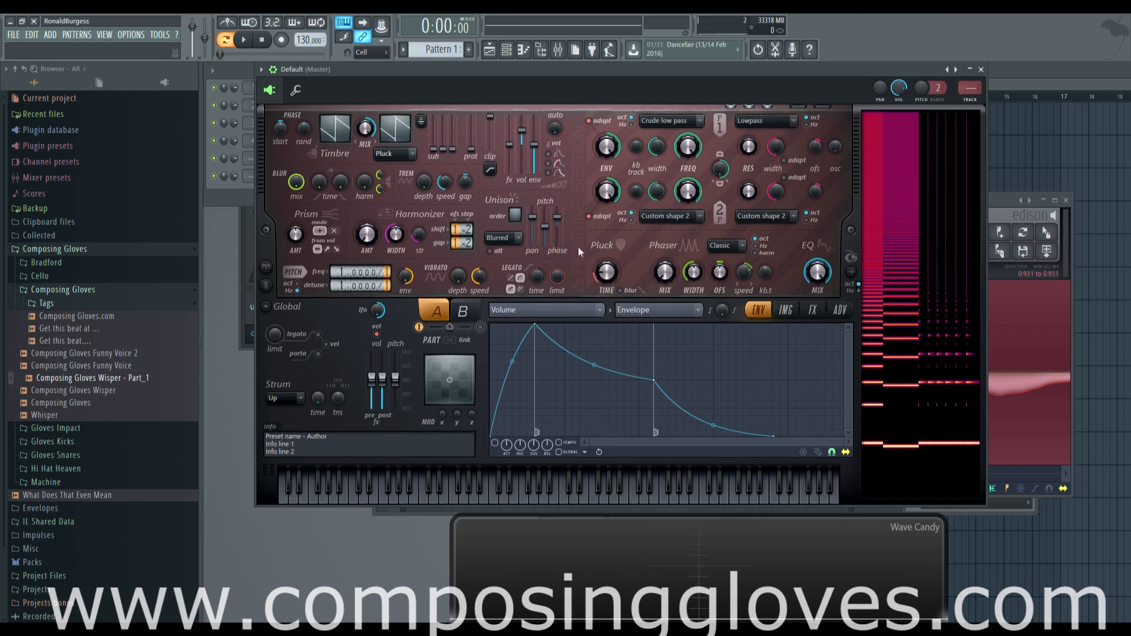
{"action": "left_click_drag", "start_coordinate": [606, 282], "coordinate": [605, 276]}
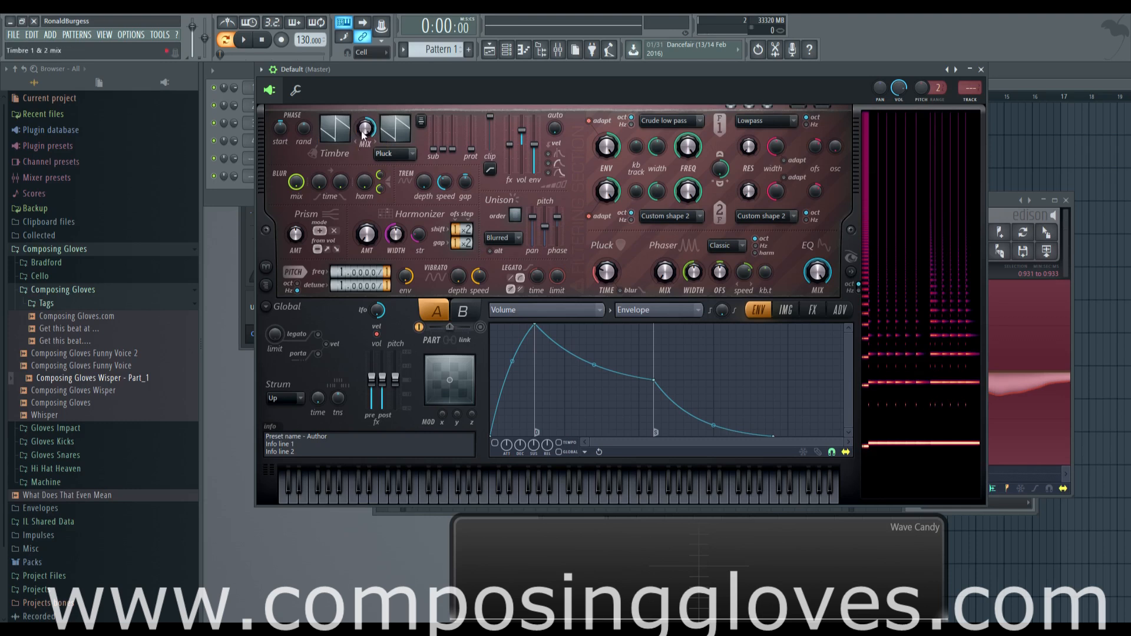
Sweep the timbre mix back and forth between Timbre 1 and Timbre 2 in Pluck mode.
{"action": "left_click_drag", "start_coordinate": [362, 131], "coordinate": [361, 157]}
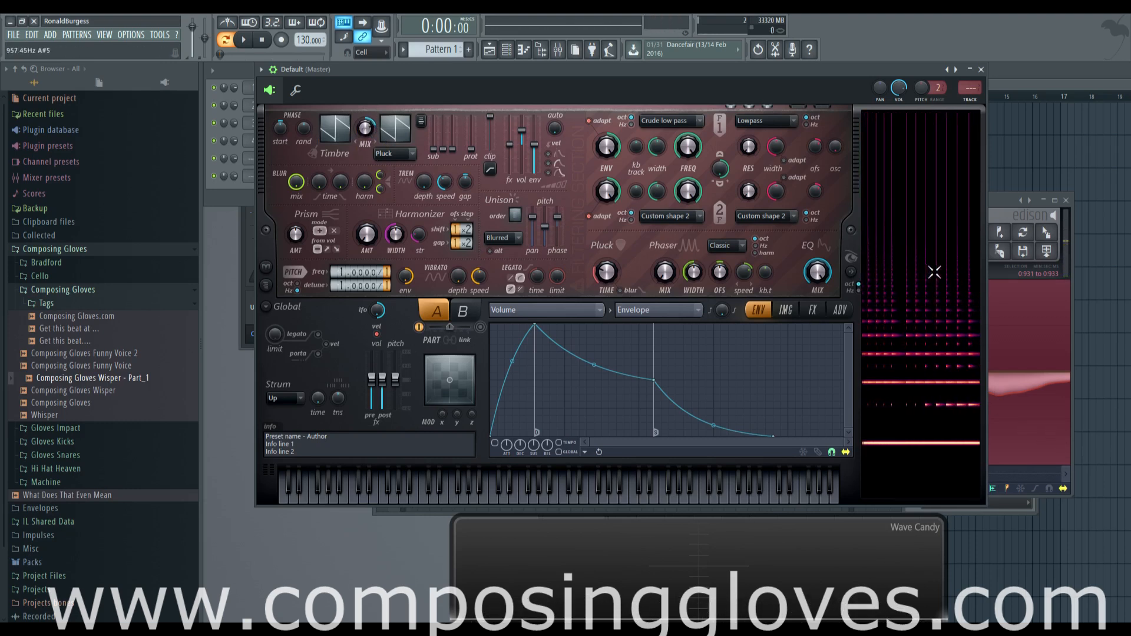
{"action": "left_click_drag", "start_coordinate": [365, 127], "coordinate": [366, 150]}
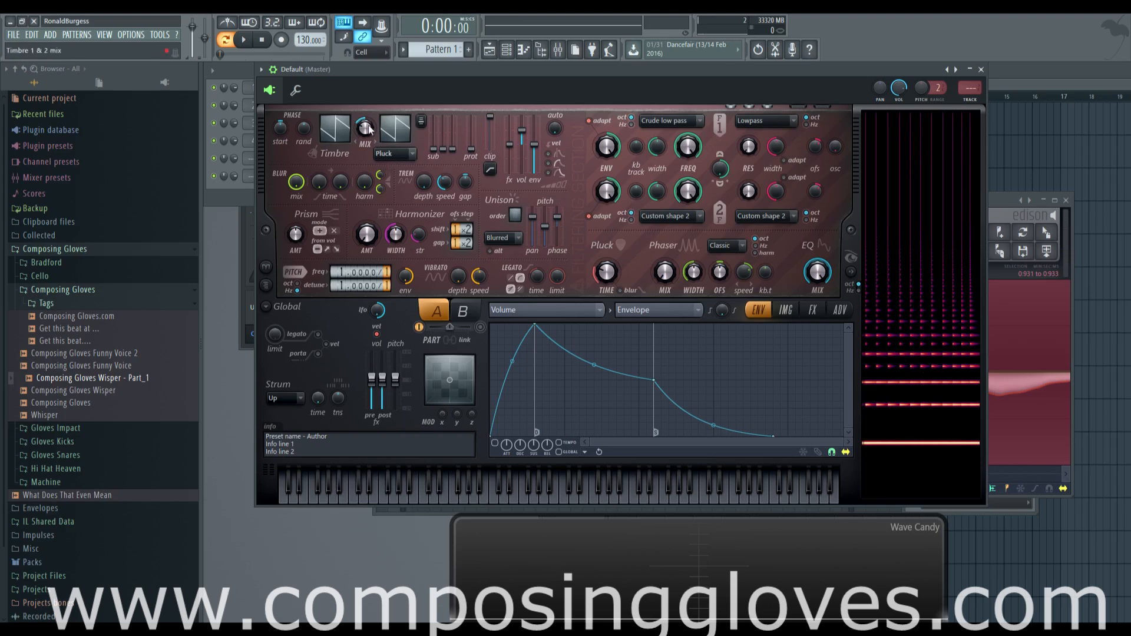
{"action": "scroll", "coordinate": [367, 127], "scroll_direction": "up", "scroll_amount": 4}
{"action": "left_click_drag", "start_coordinate": [364, 131], "coordinate": [363, 206]}
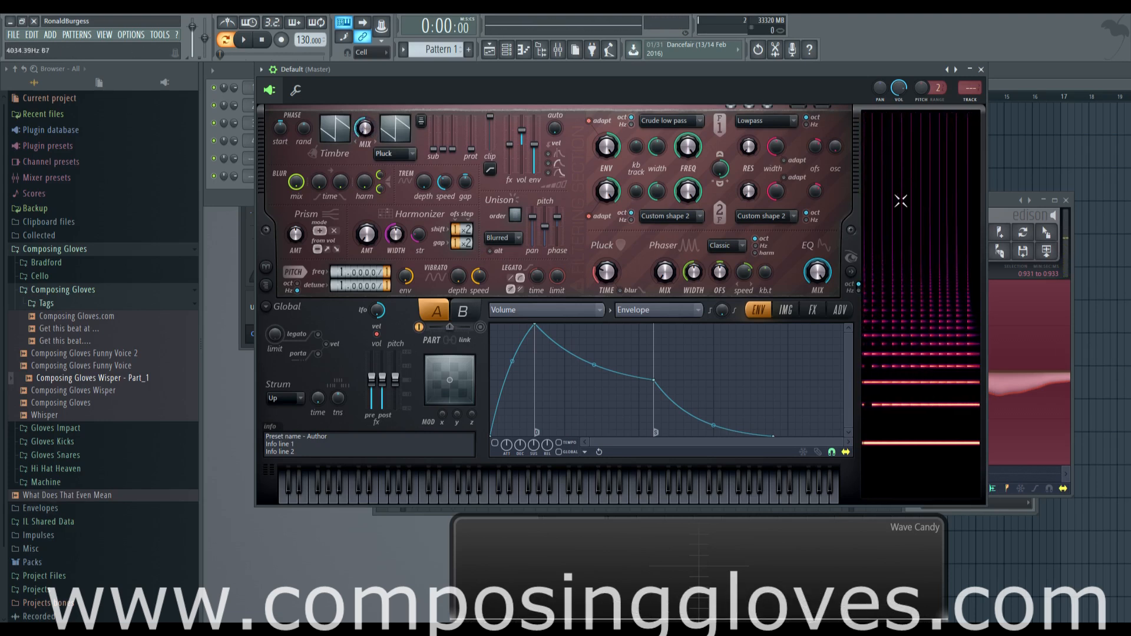
{"action": "left_click_drag", "start_coordinate": [367, 129], "coordinate": [366, 56]}
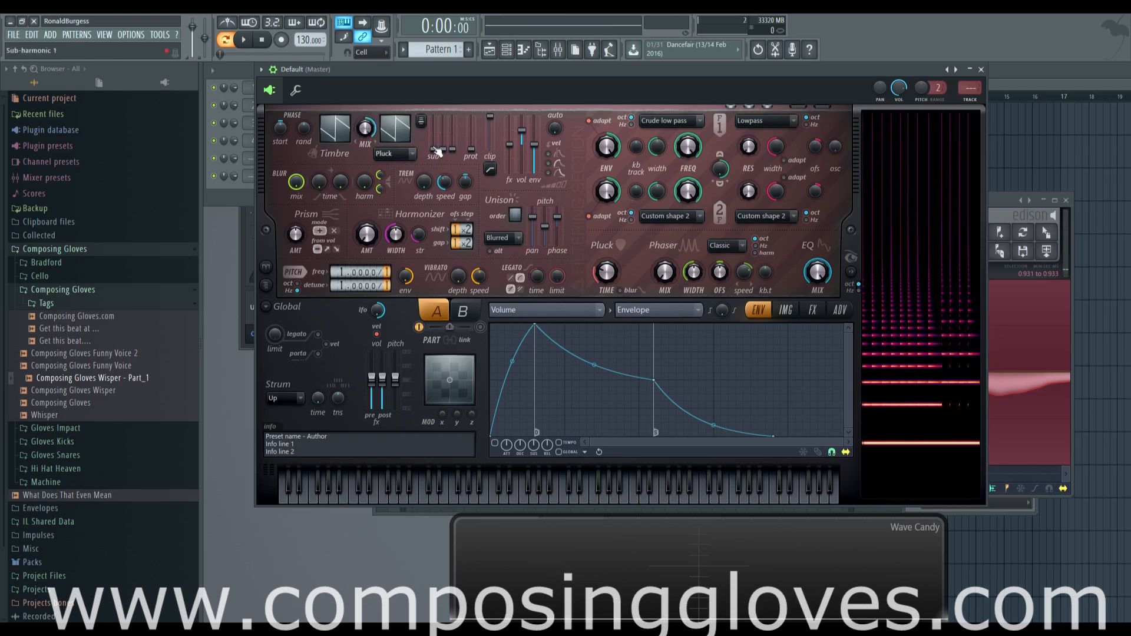
{"action": "left_click_drag", "start_coordinate": [366, 135], "coordinate": [366, 154]}
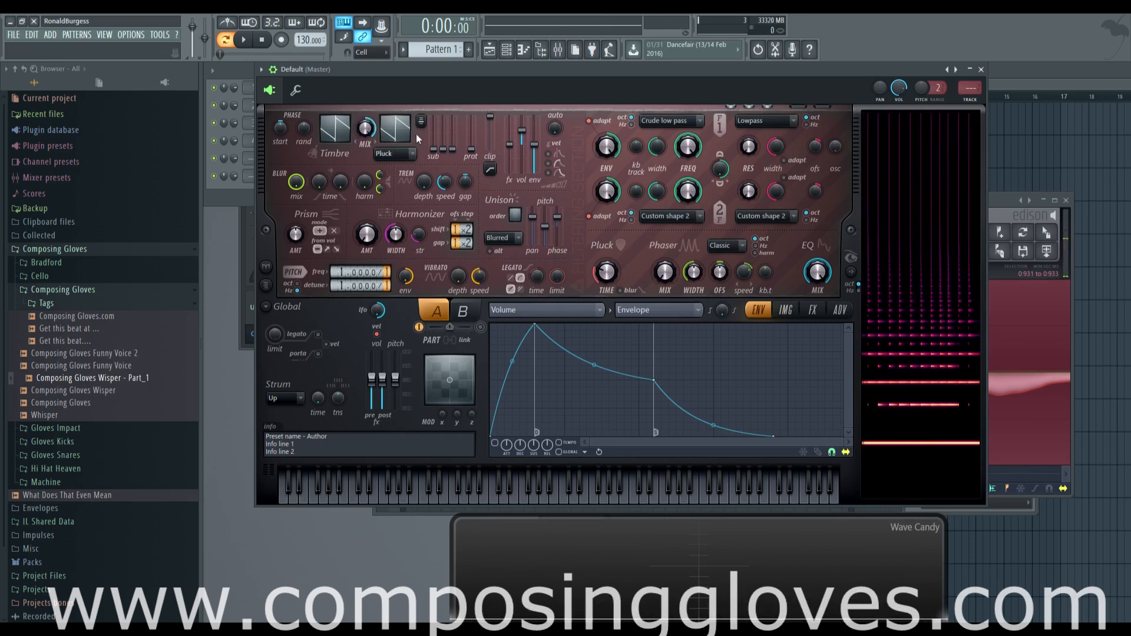
Compare the timbre blending modes by switching through Fade, Subtract, Multiply, and Maximum.
{"action": "left_click", "coordinate": [395, 153]}
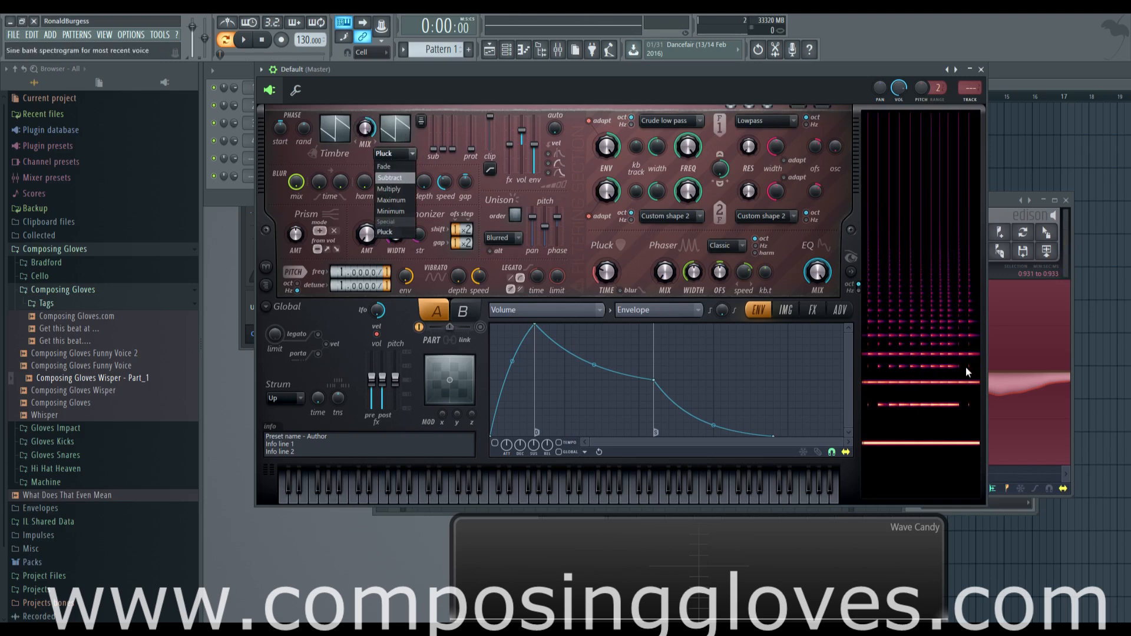
{"action": "left_click", "coordinate": [407, 167]}
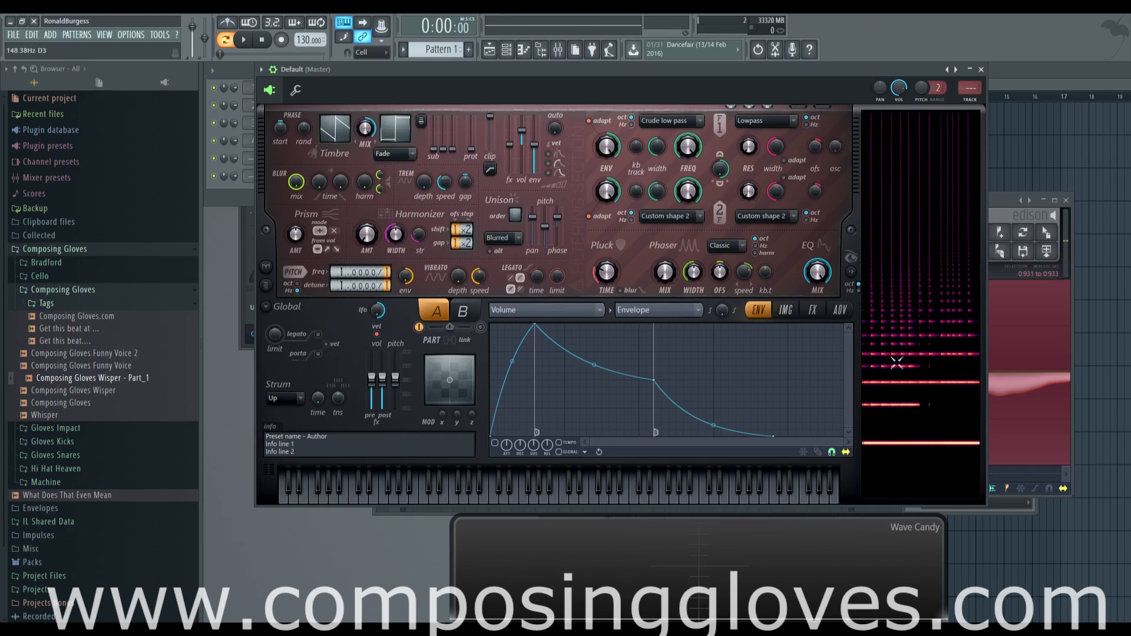
{"action": "left_click", "coordinate": [377, 154]}
{"action": "left_click", "coordinate": [395, 179]}
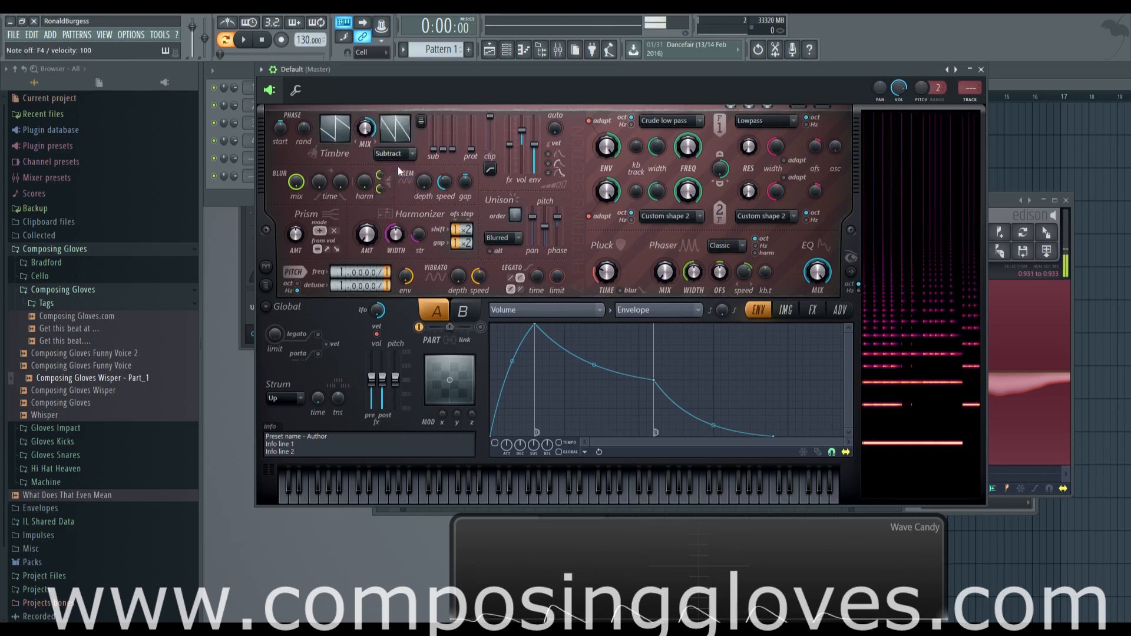
{"action": "left_click", "coordinate": [395, 153]}
{"action": "left_click", "coordinate": [402, 190]}
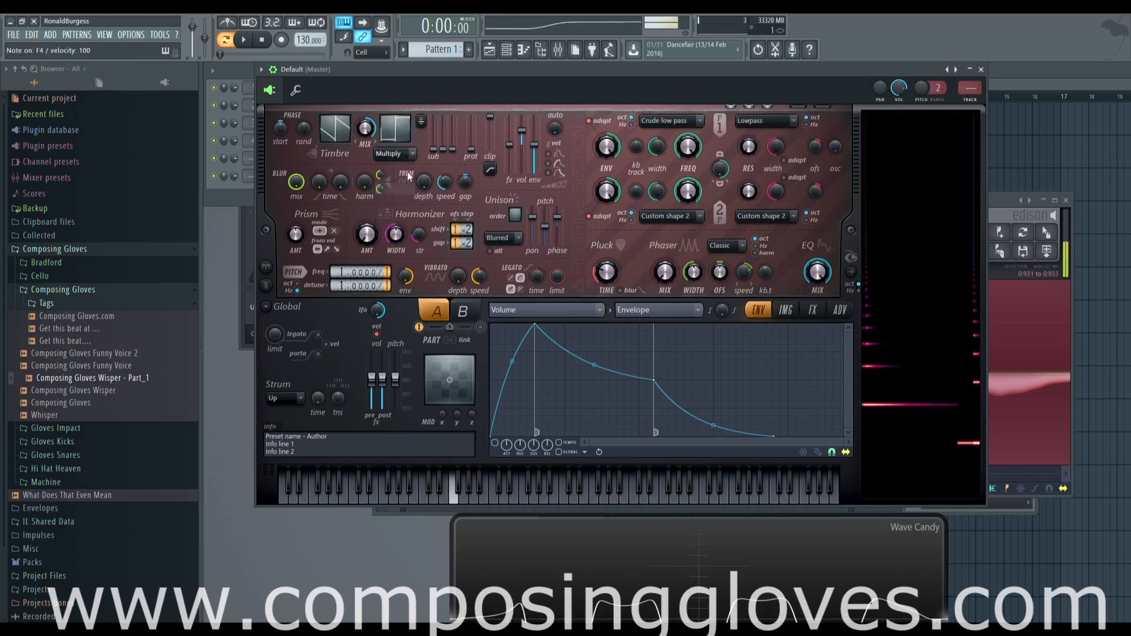
{"action": "left_click", "coordinate": [411, 152]}
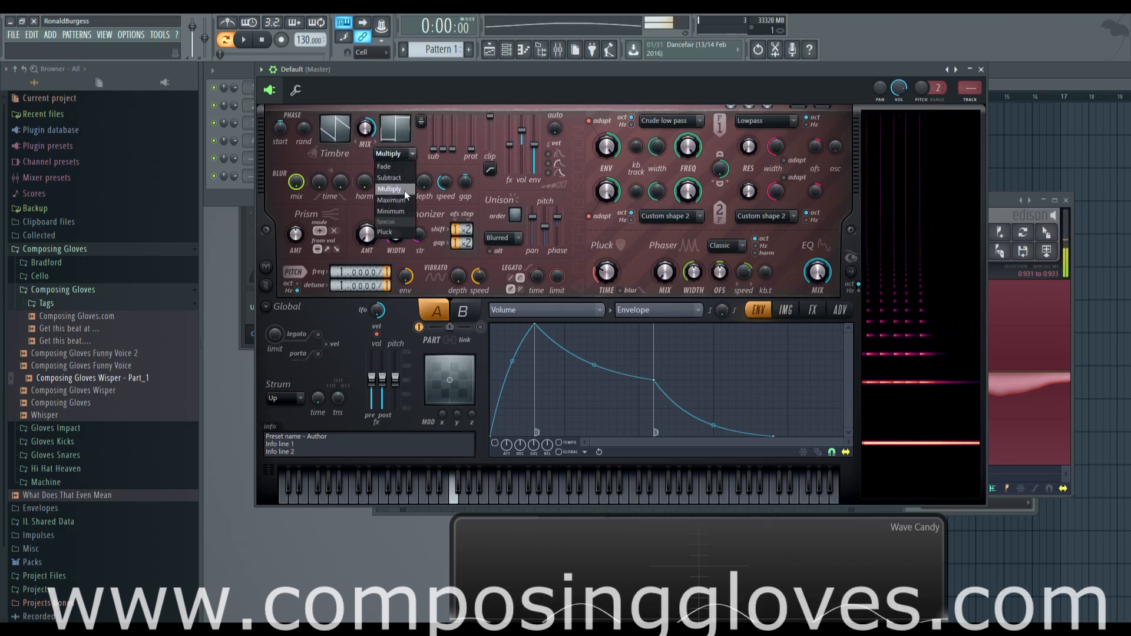
{"action": "left_click", "coordinate": [404, 201]}
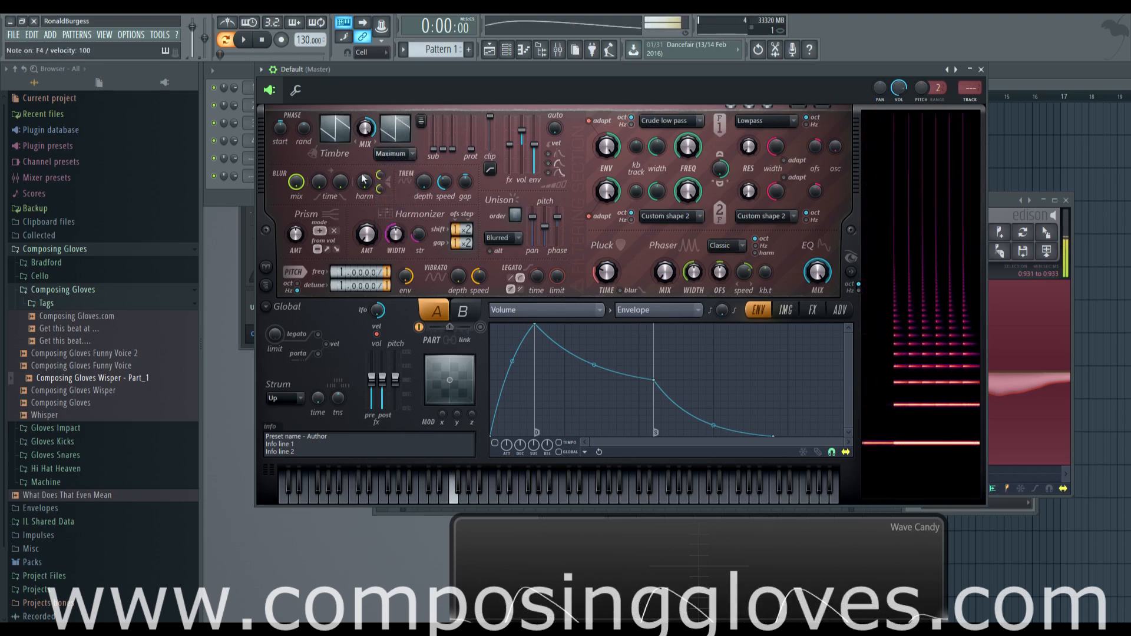
Return the timbre blending mode to Pluck and set the Timbre 1 and 2 mix to 49%.
{"action": "left_click", "coordinate": [392, 154]}
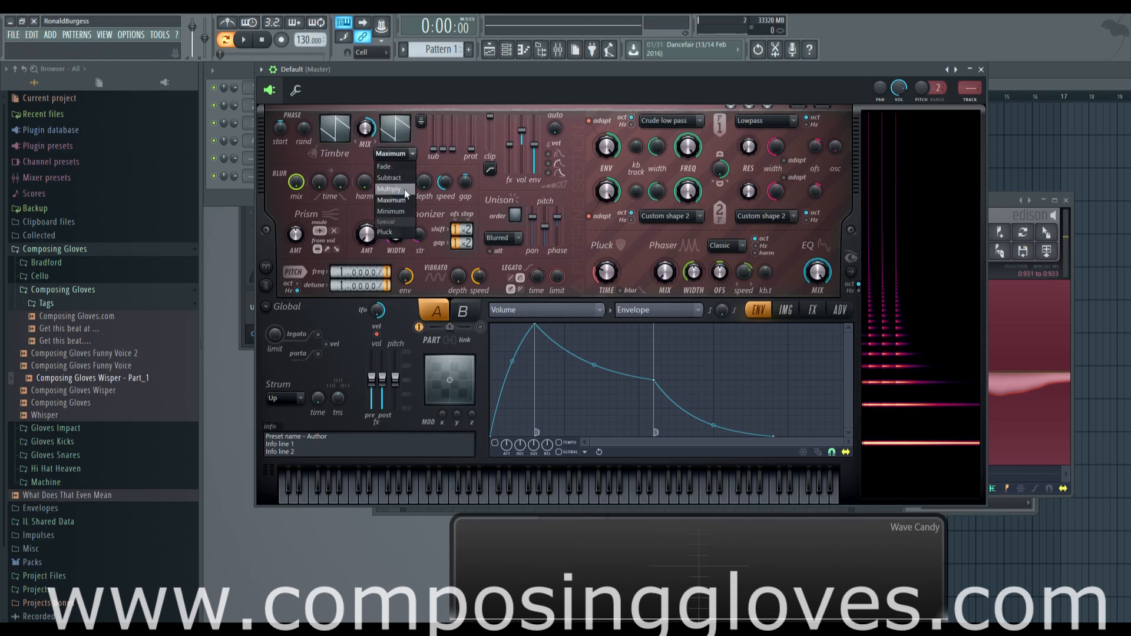
{"action": "left_click", "coordinate": [407, 230]}
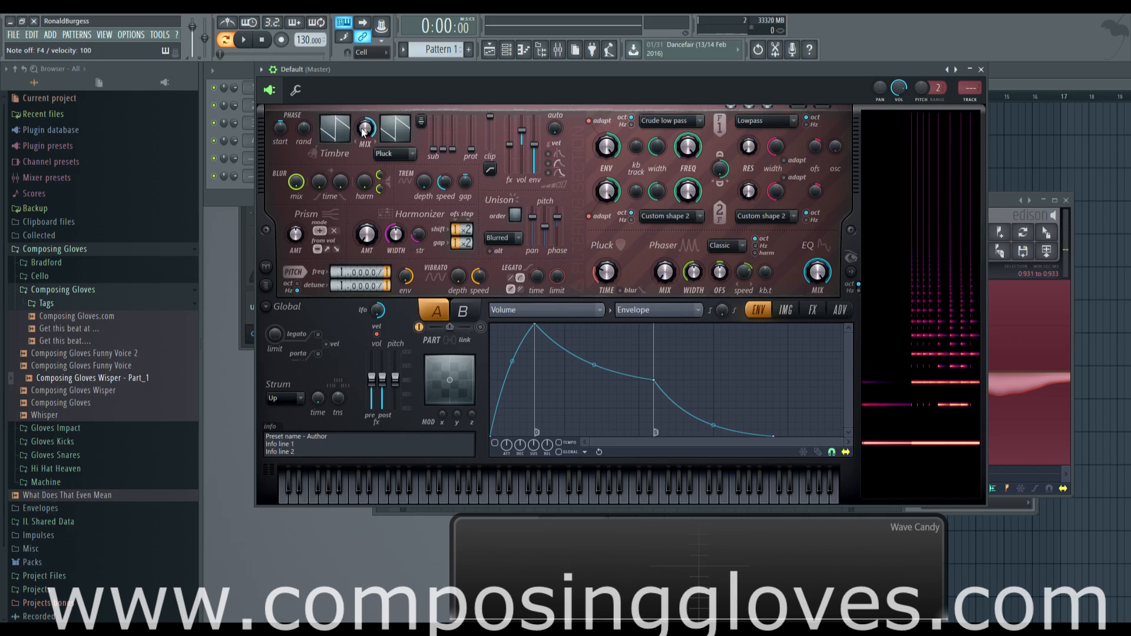
{"action": "left_click_drag", "start_coordinate": [367, 130], "coordinate": [368, 177]}
{"action": "left_click_drag", "start_coordinate": [369, 135], "coordinate": [369, 147]}
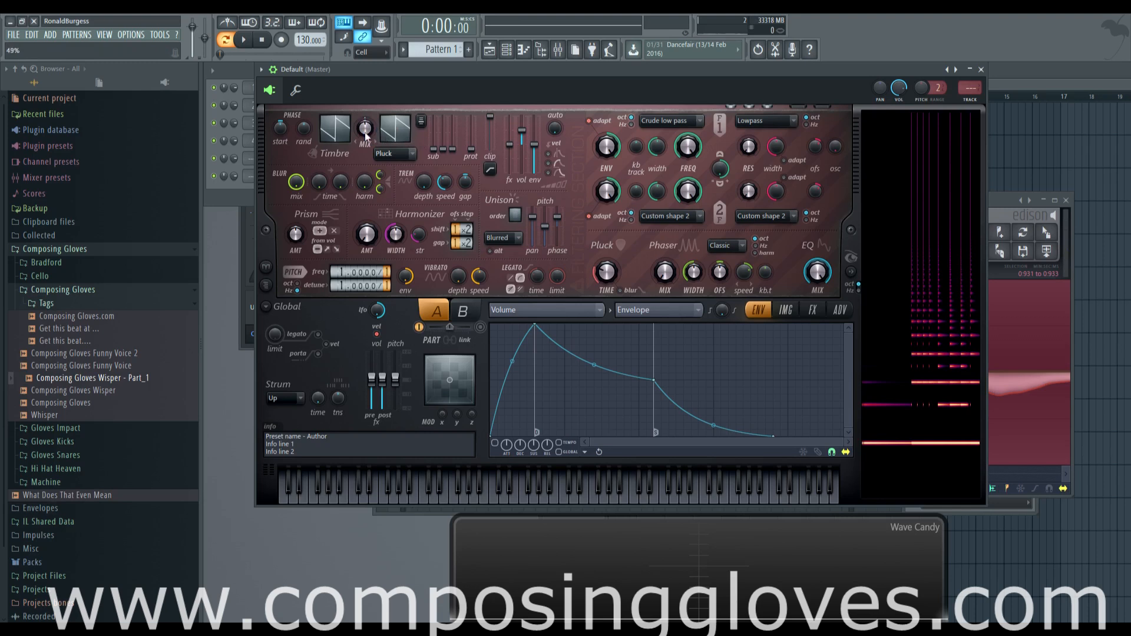